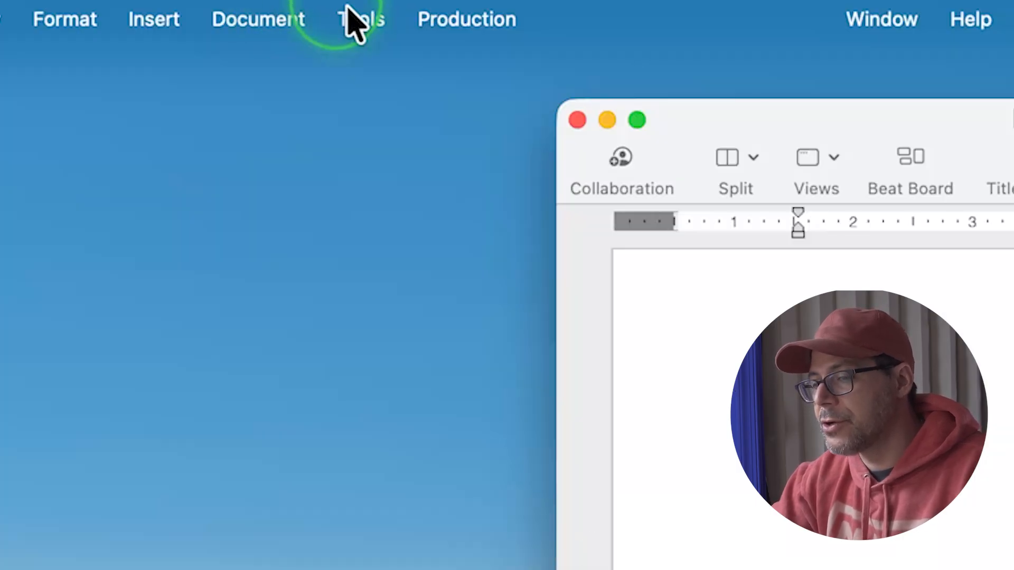
- Open the Navigator window for the Navigator_Tutorial.fdx script
left_click(353, 19)
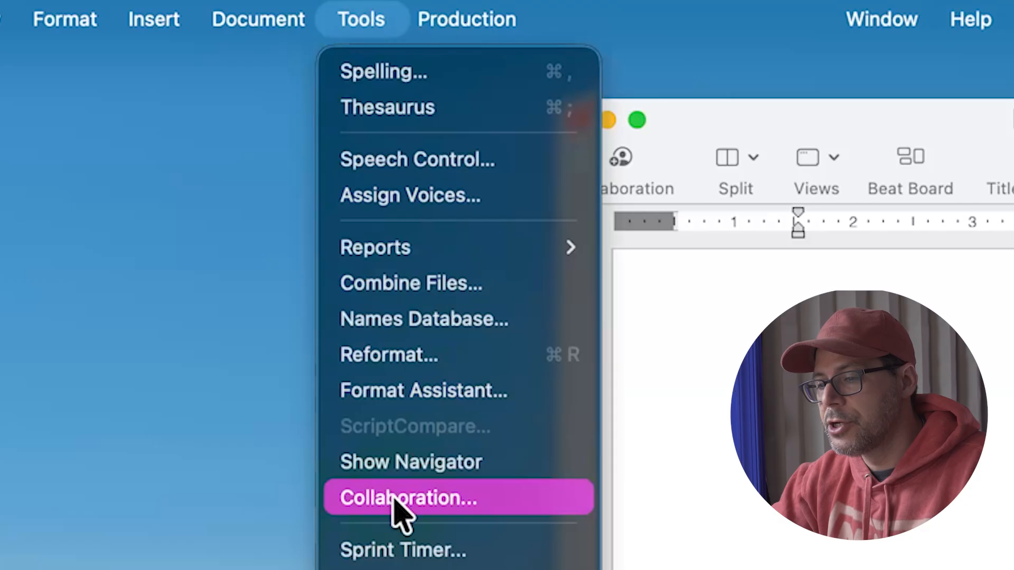
left_click(746, 138)
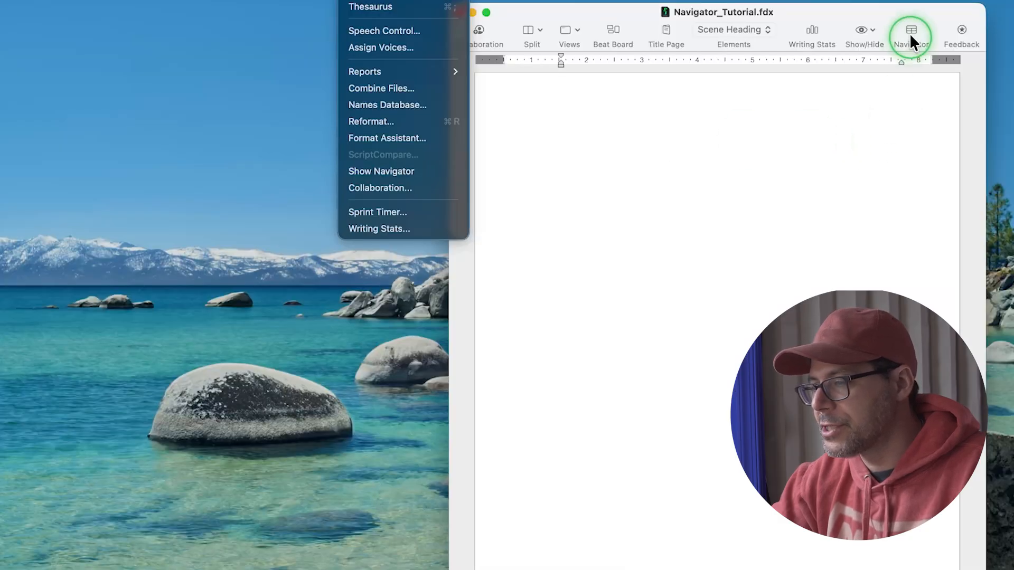
left_click(910, 33)
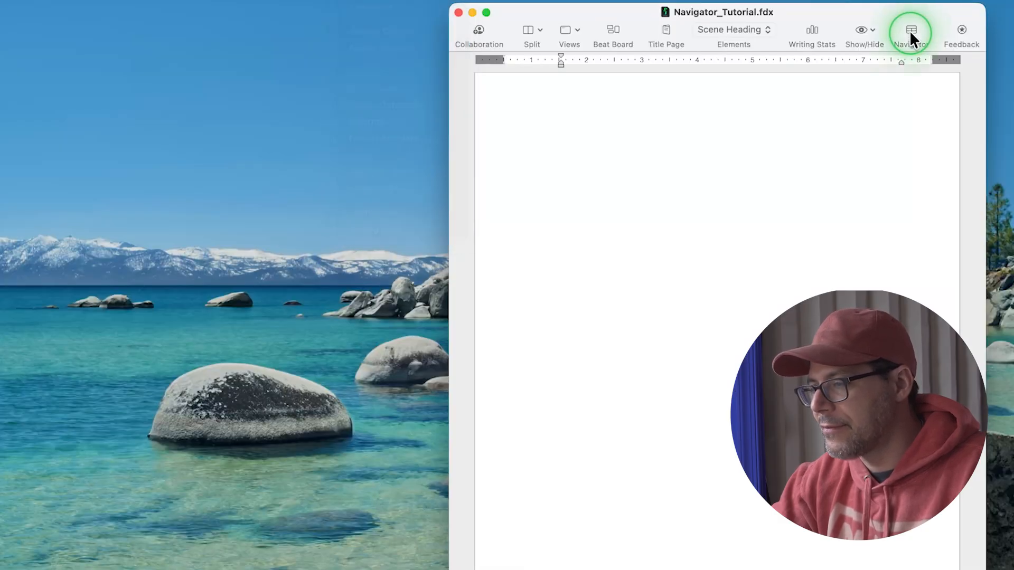
left_click(583, 172)
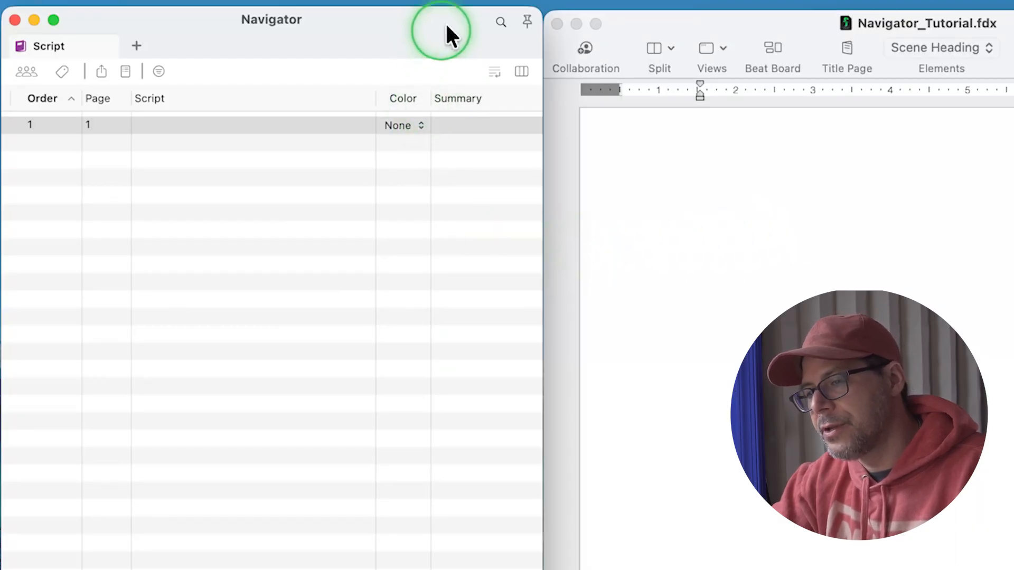
- Pin the Navigator so it stays in front, and nudge the document window to test the pinning
left_click(527, 19)
mouse_move(677, 22)
left_mouse_down()
mouse_move(568, 22)
mouse_move(680, 21)
left_mouse_up()
left_click(526, 22)
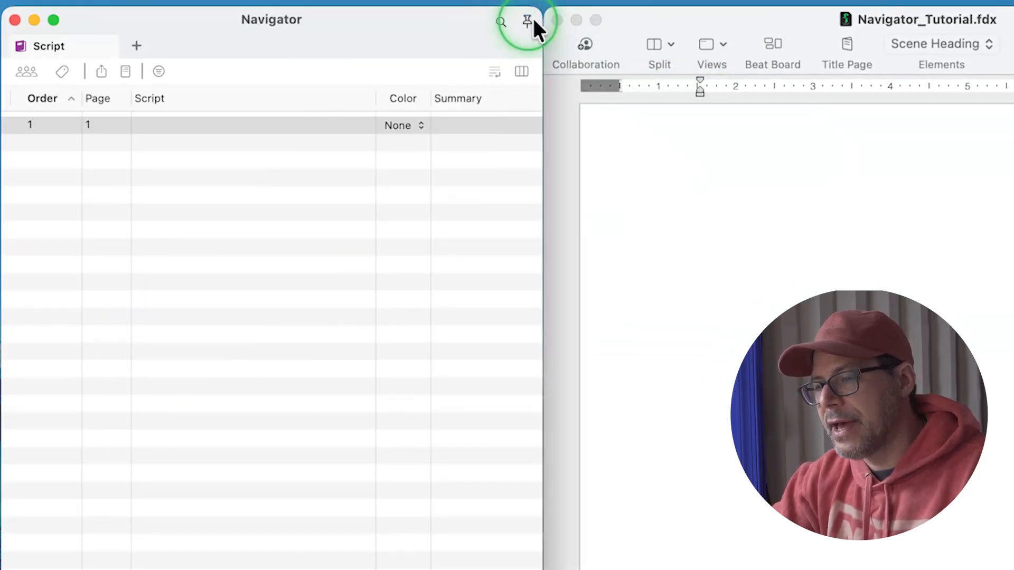
left_click(661, 19)
mouse_move(662, 16)
left_mouse_down()
mouse_move(303, 27)
mouse_move(663, 22)
mouse_move(658, 17)
left_mouse_up()
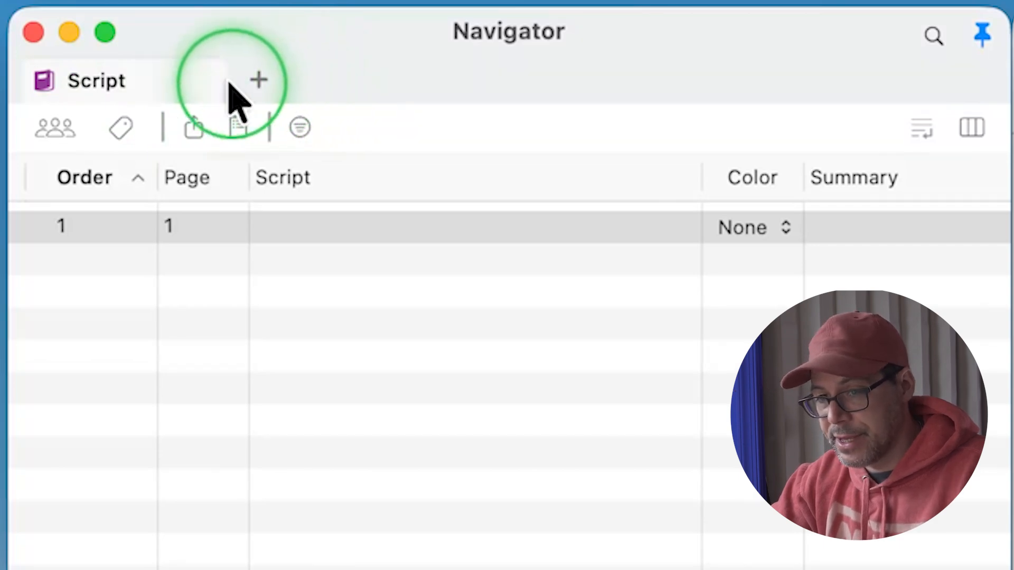
- Add Characters and ScriptNotes tabs to the Navigator and return to its Script tab
left_click(259, 80)
left_click(323, 169)
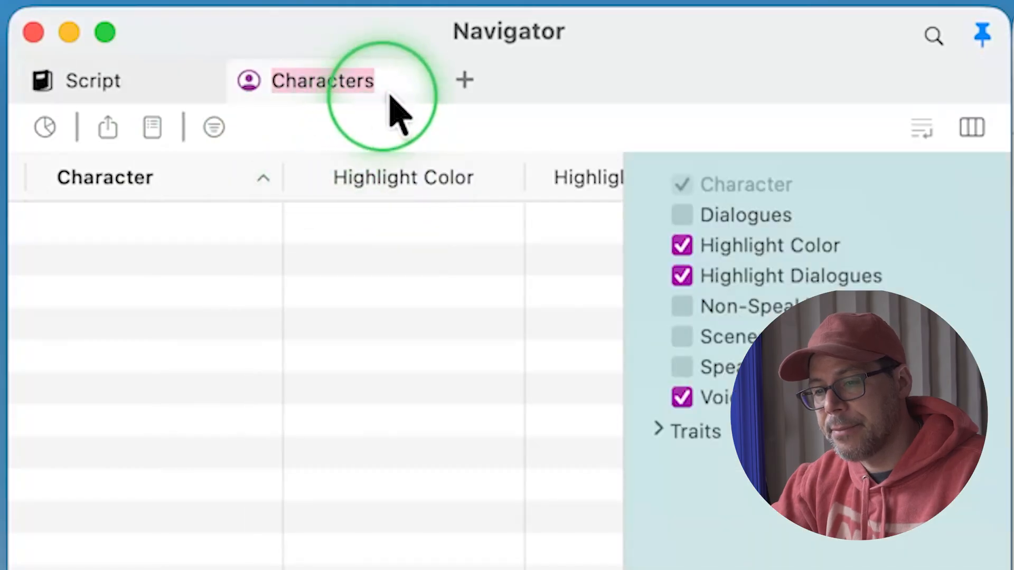
left_click(465, 81)
left_click(542, 210)
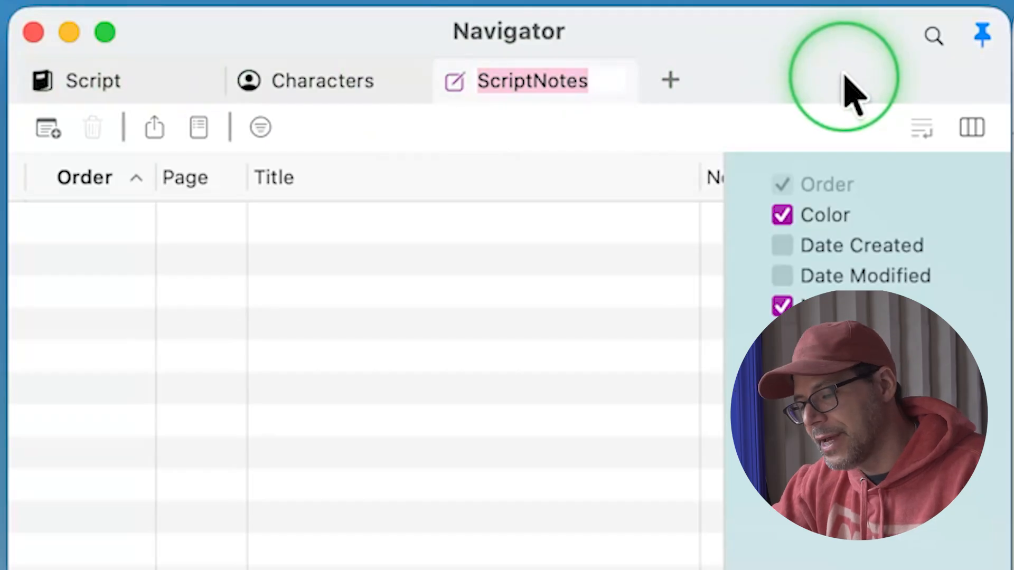
left_click(98, 83)
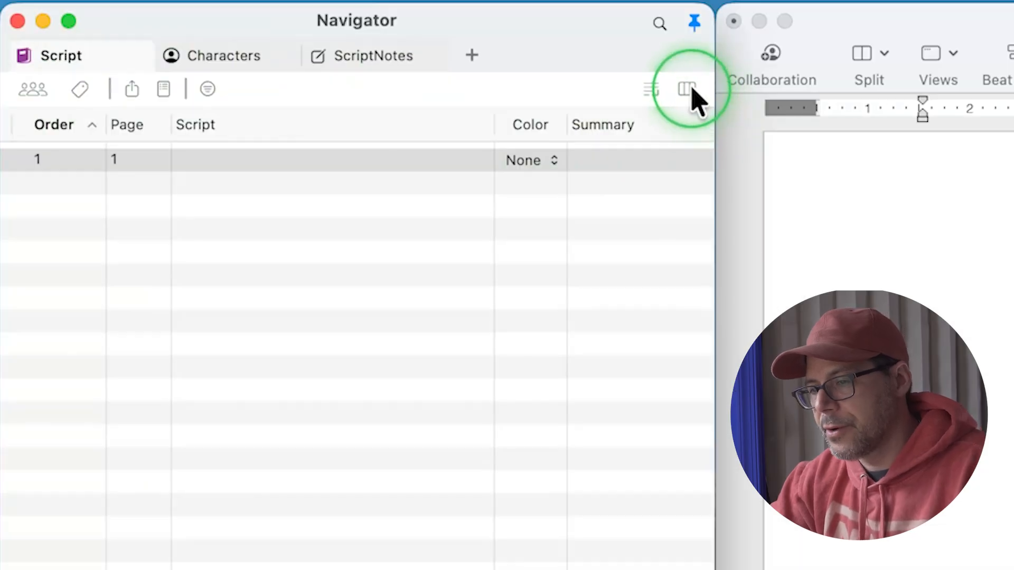
- Show the Time column in the Script view and move it directly before the Summary column
left_click(688, 89)
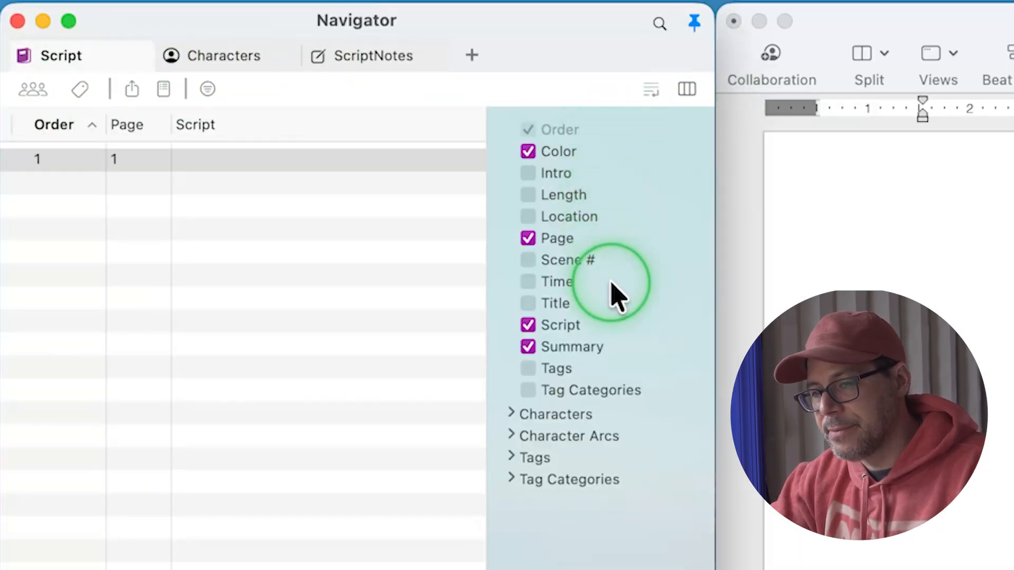
left_click(528, 281)
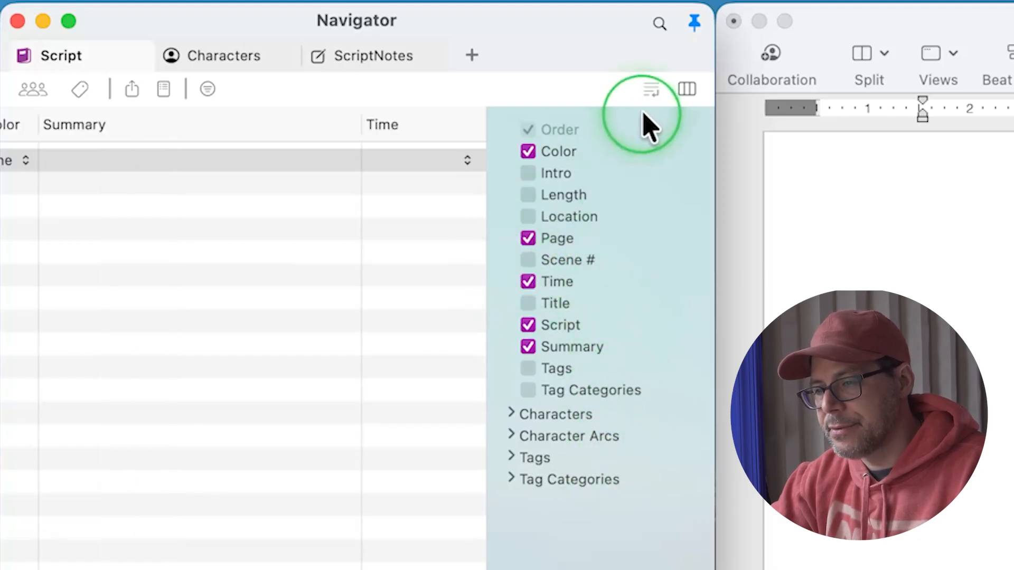
left_click(689, 91)
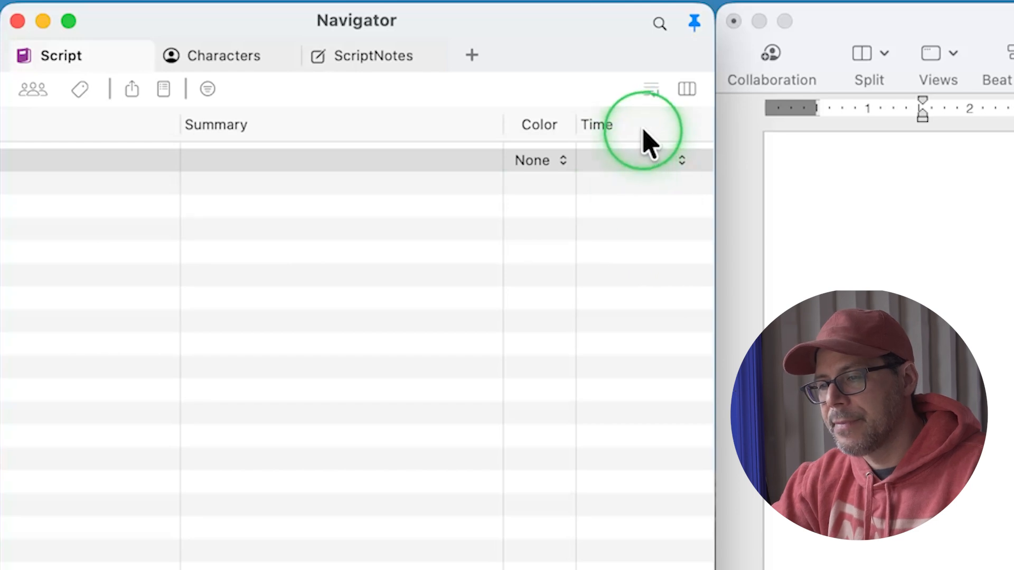
left_click_drag(644, 129, 446, 132)
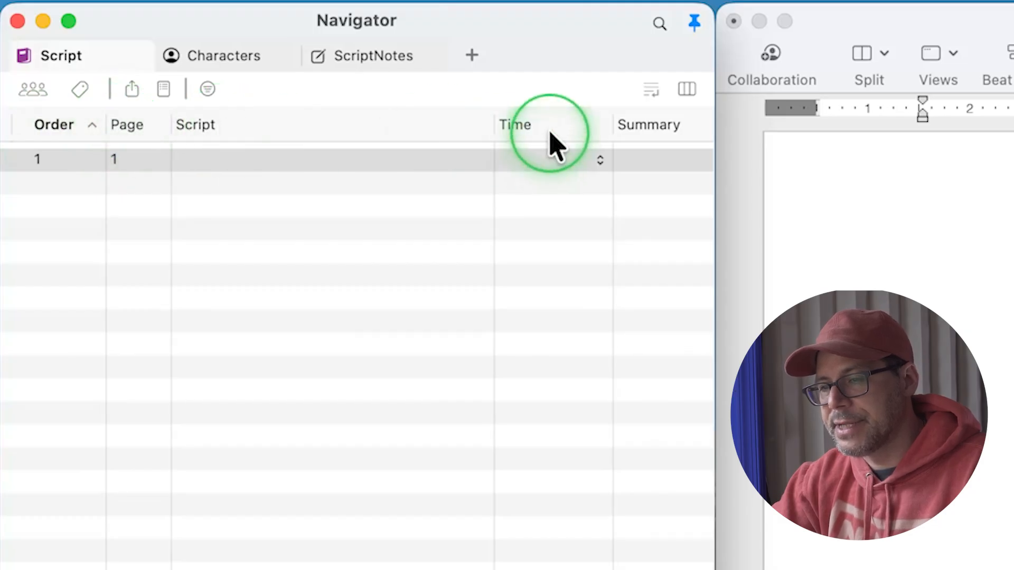
scroll(600, 253, "right", 10)
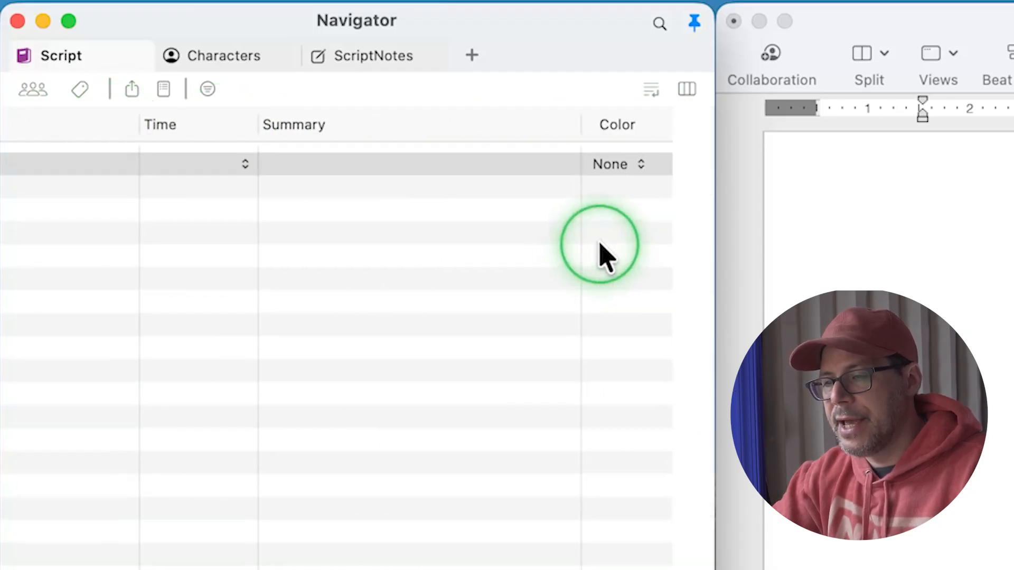
scroll(600, 254, "left", 10)
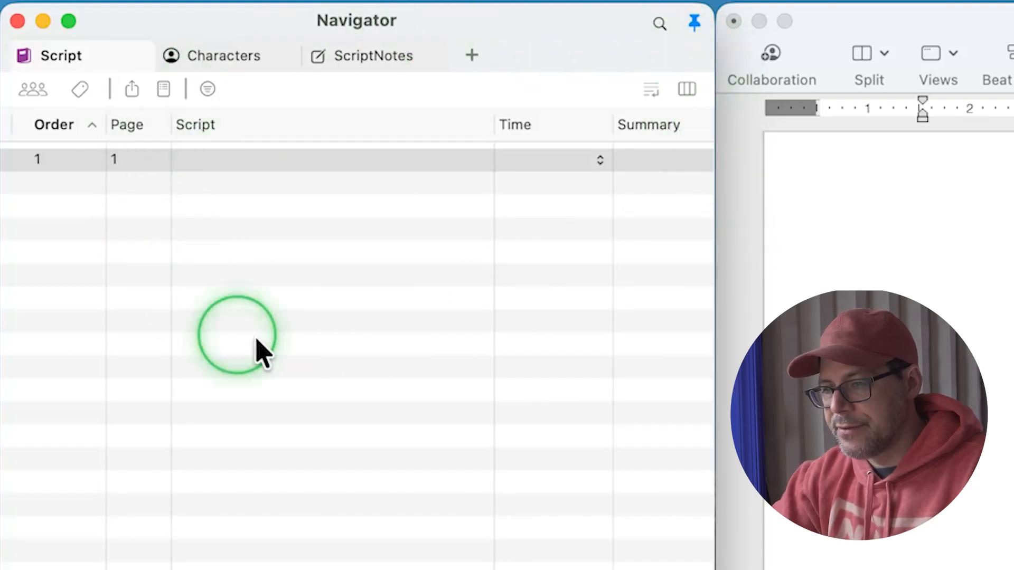
- Write the scene heading "INT. OFFICE - DAY" at the start of the script
left_click(919, 233)
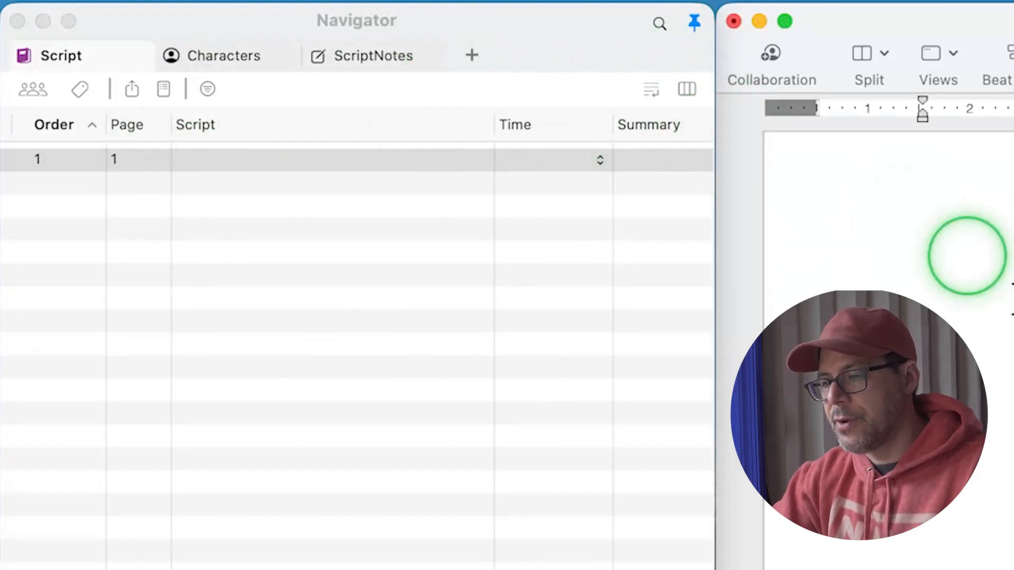
type("INT")
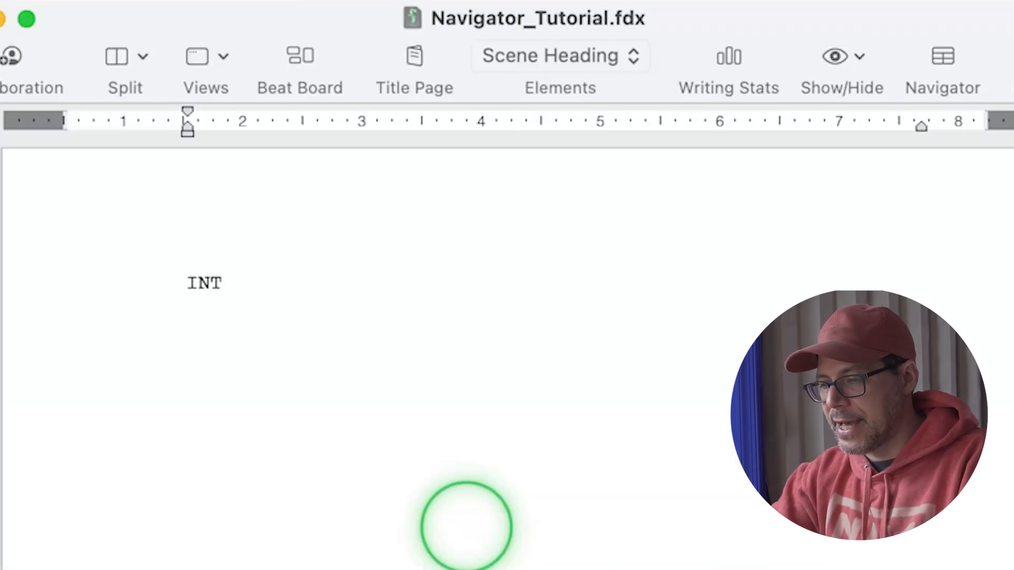
type(". OFFICE - DAY")
key("Return")
key("Return")
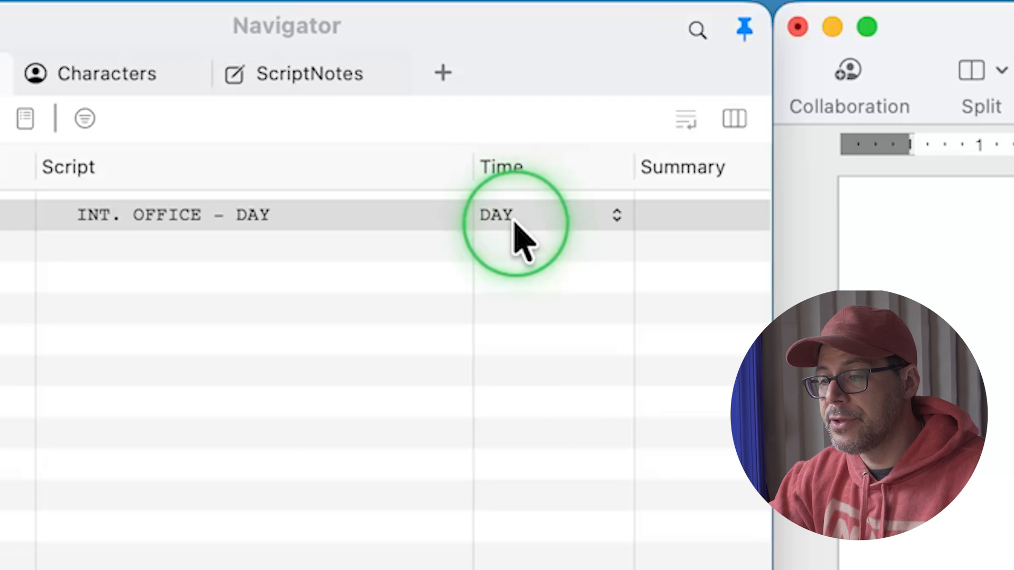
- Hide the Time column in the Navigator and narrow the Script column to give Summary more room
left_click(741, 122)
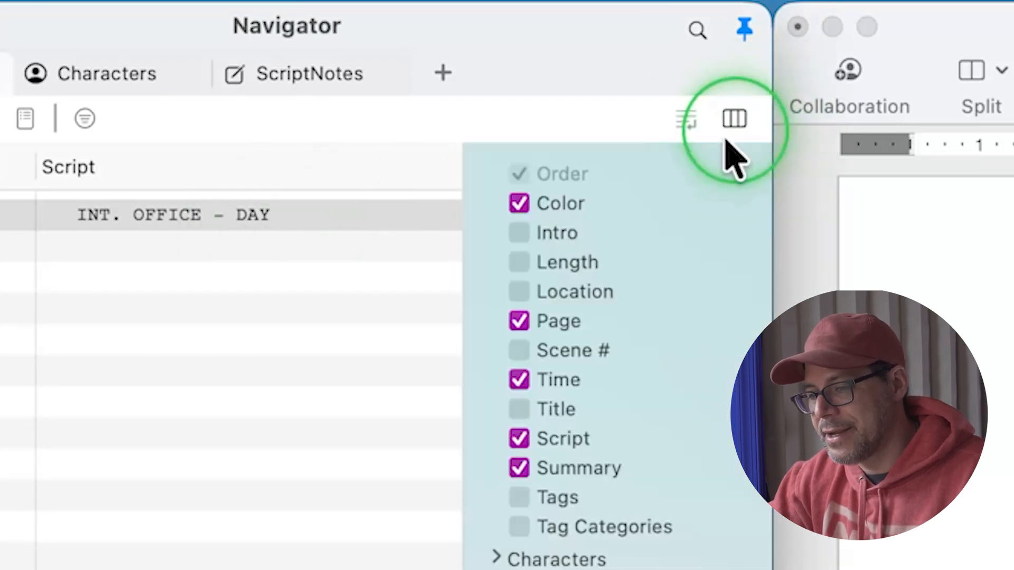
left_click(520, 380)
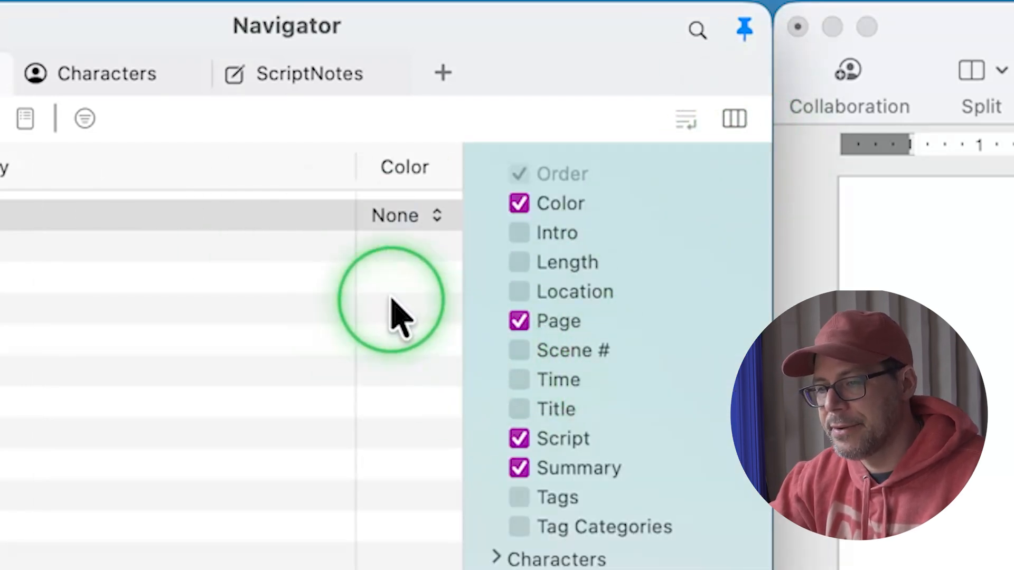
left_click(392, 300)
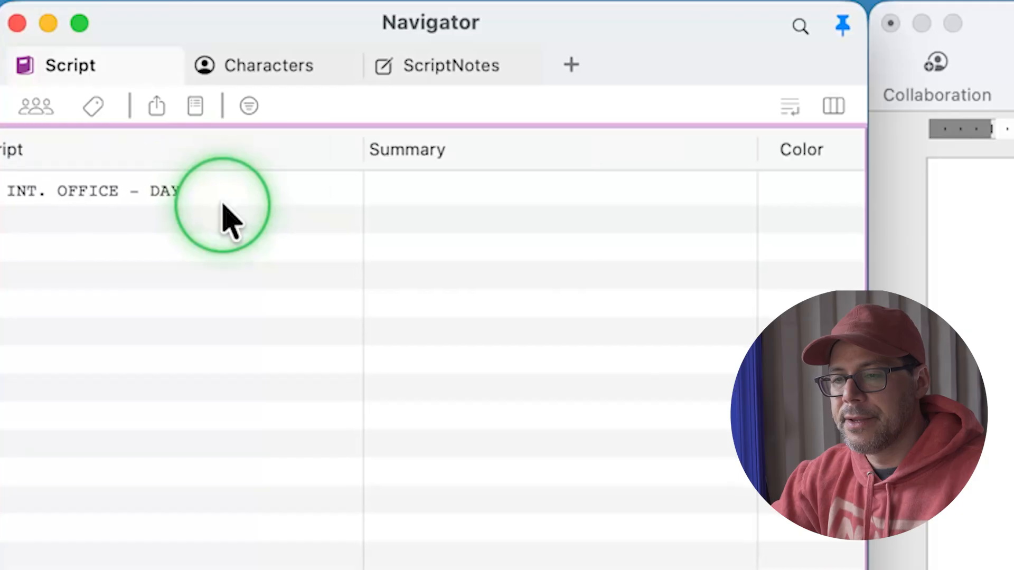
scroll(228, 220, "left", 5)
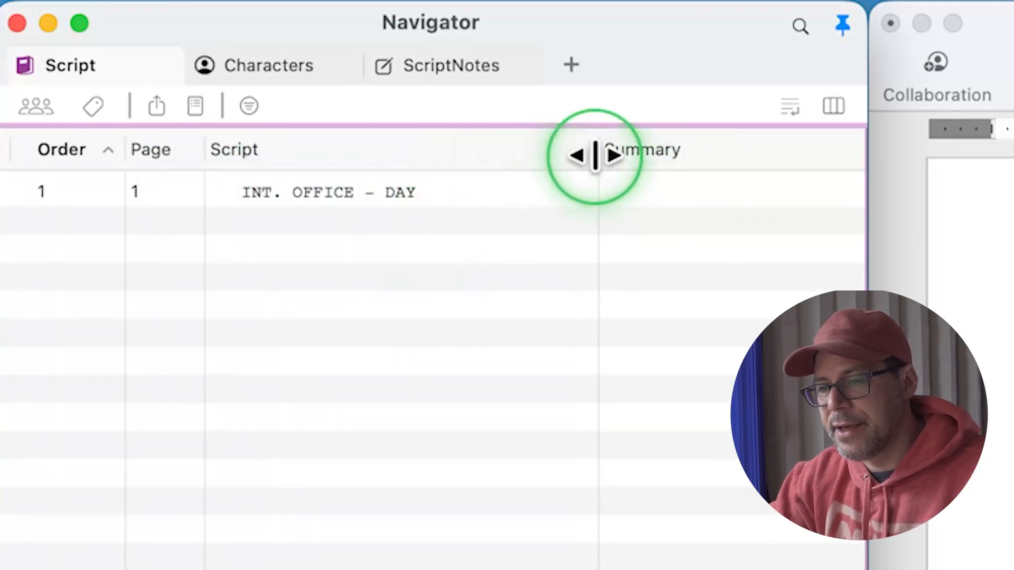
left_click_drag(597, 153, 471, 153)
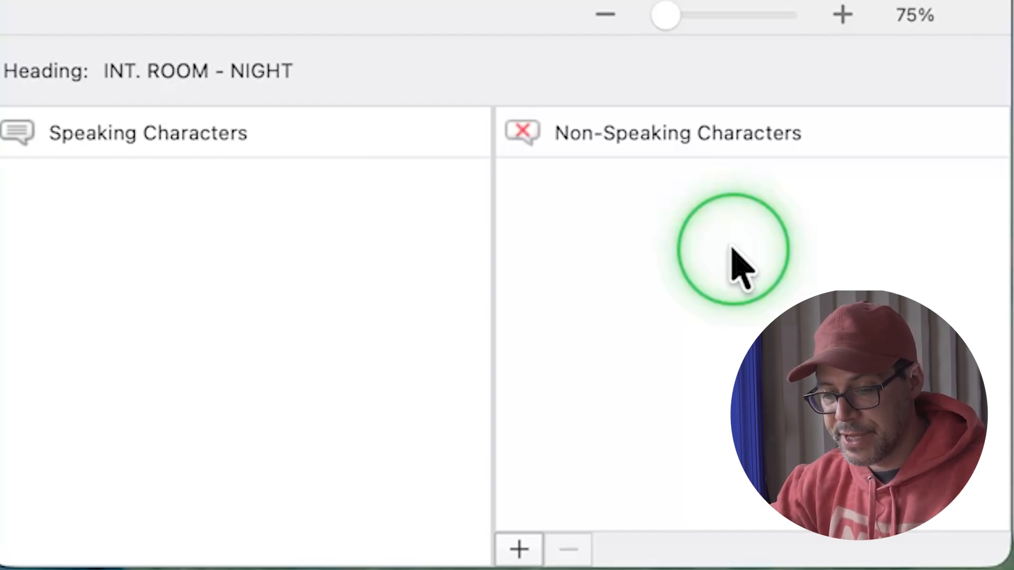
- Create a Scene Report sorted by script order, with tags included and the Courier Final Draft font
left_click(51, 55)
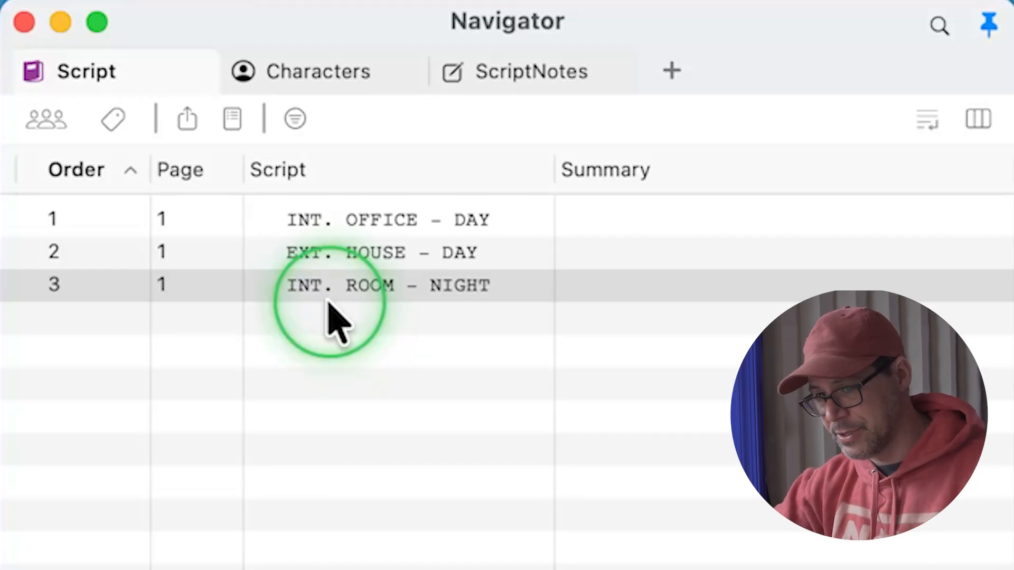
left_click(233, 119)
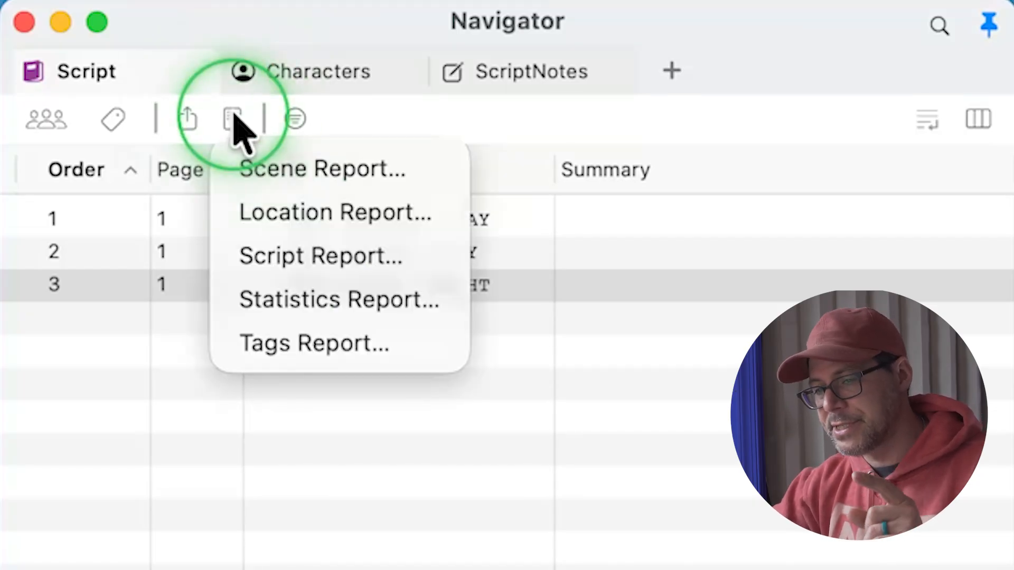
left_click(312, 175)
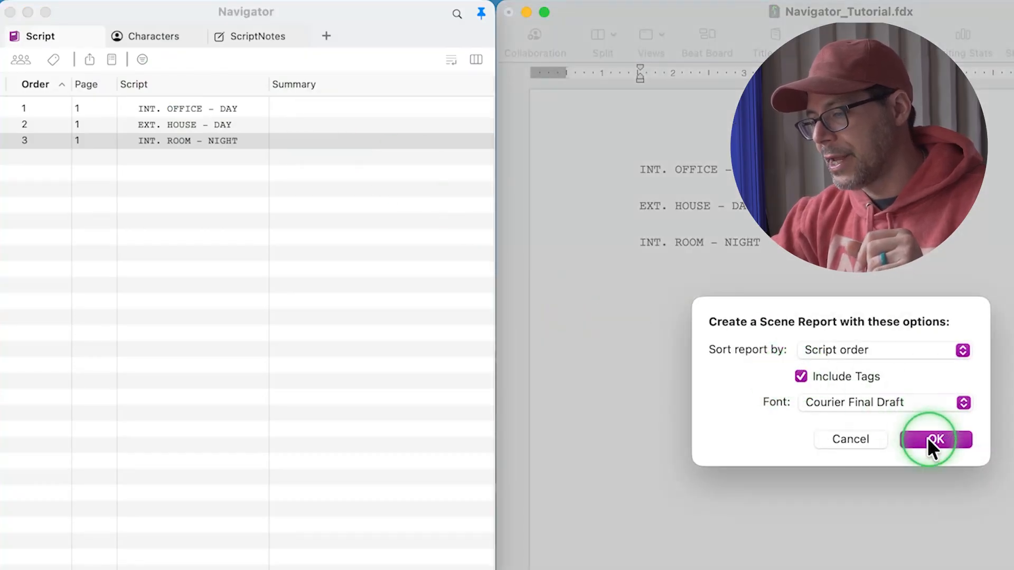
left_click(928, 439)
left_click_drag(279, 282, 341, 1)
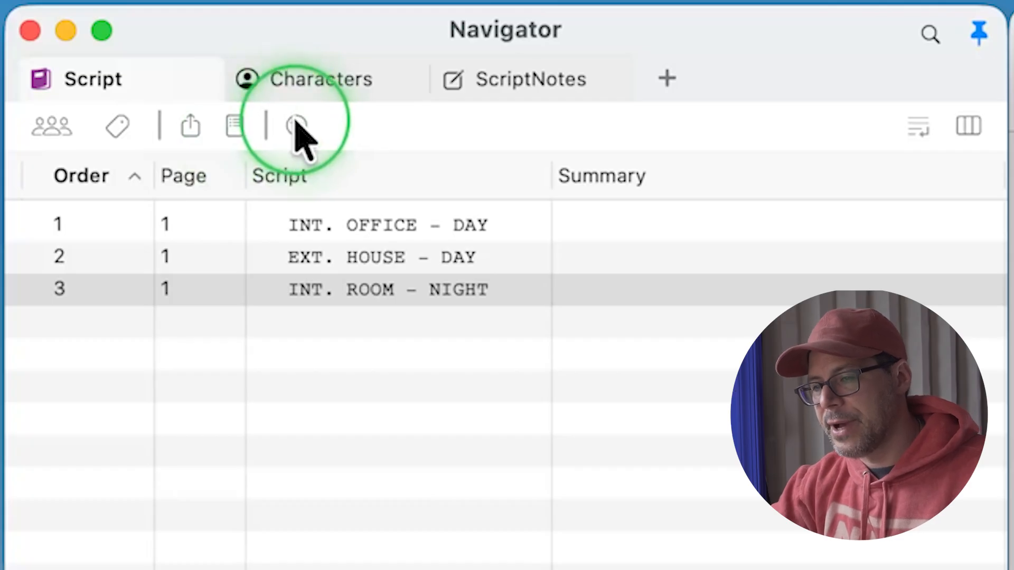
- Filter the Navigator's scene list by "int" and by "house", clearing the filter each time
left_click(297, 125)
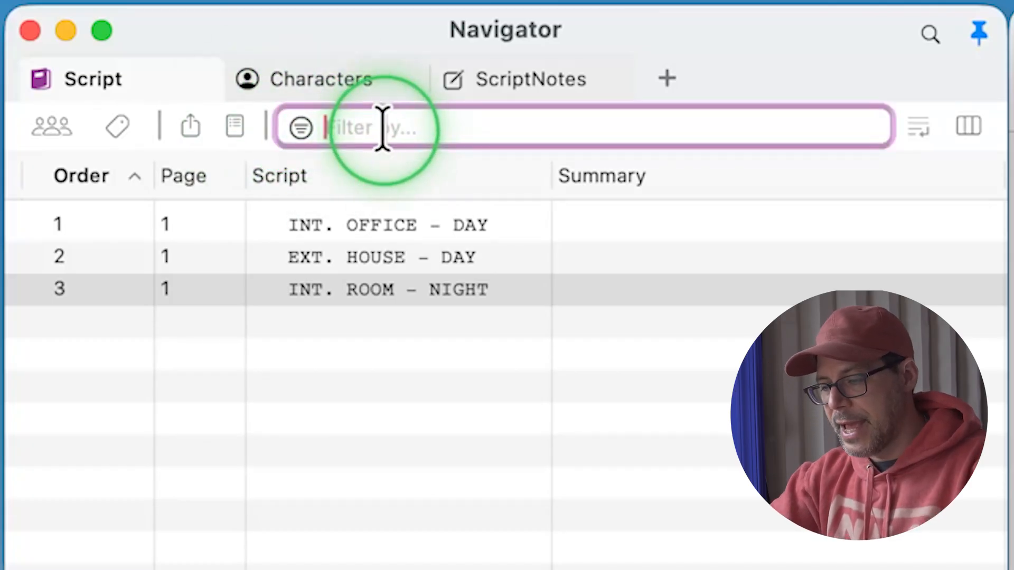
type("int")
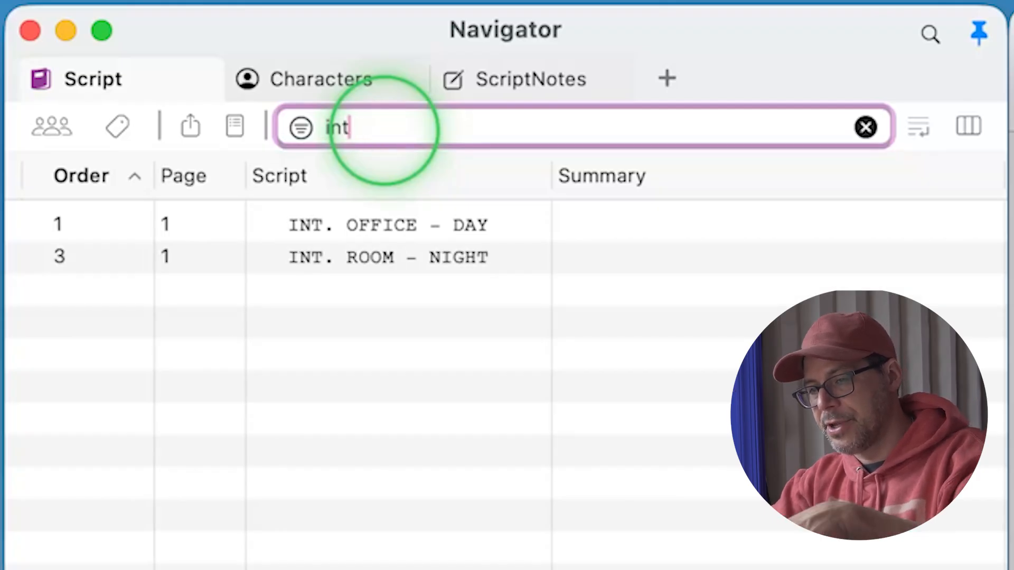
key("BackSpace")
key("BackSpace")
key("BackSpace")
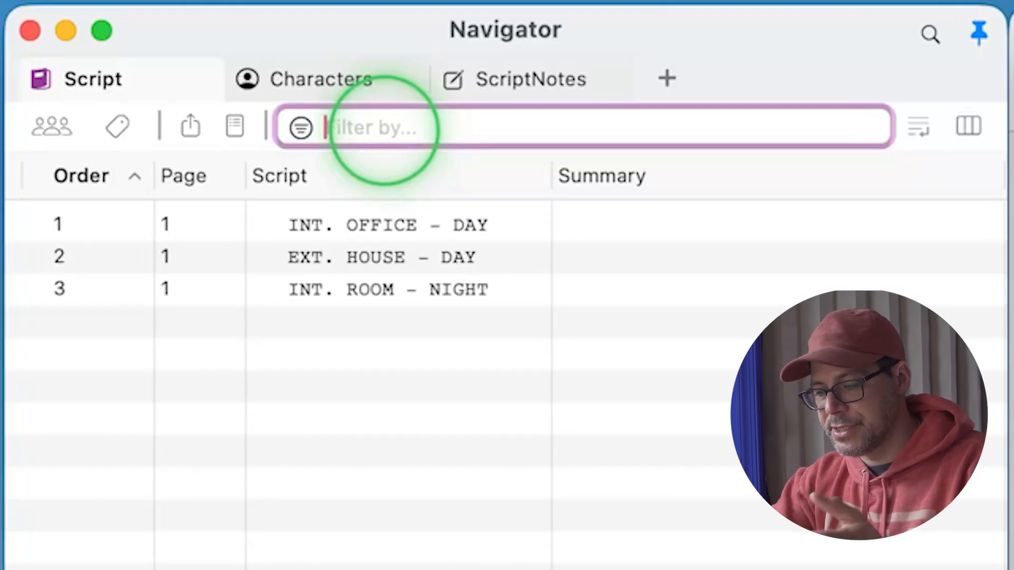
type("house")
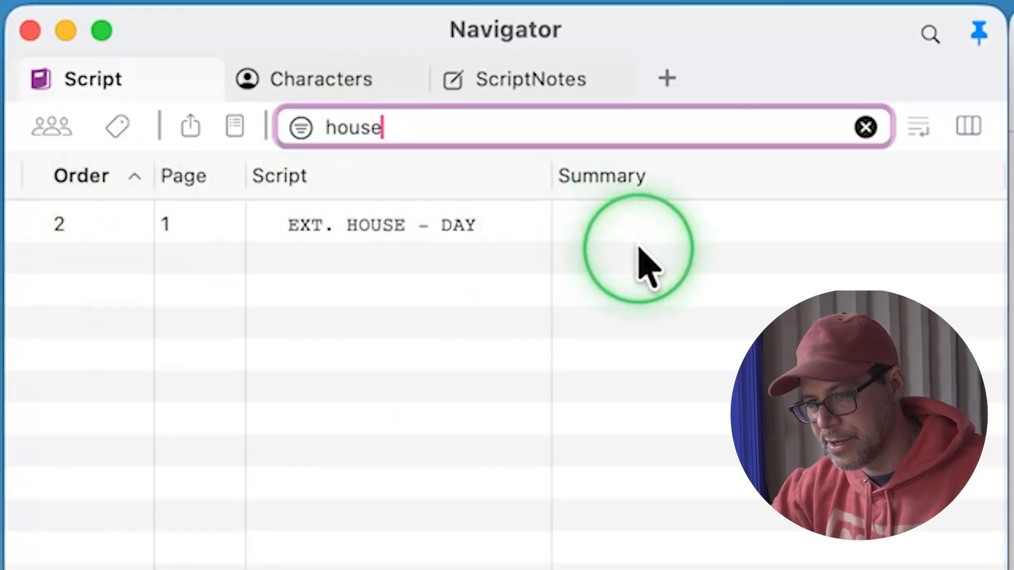
key("Escape")
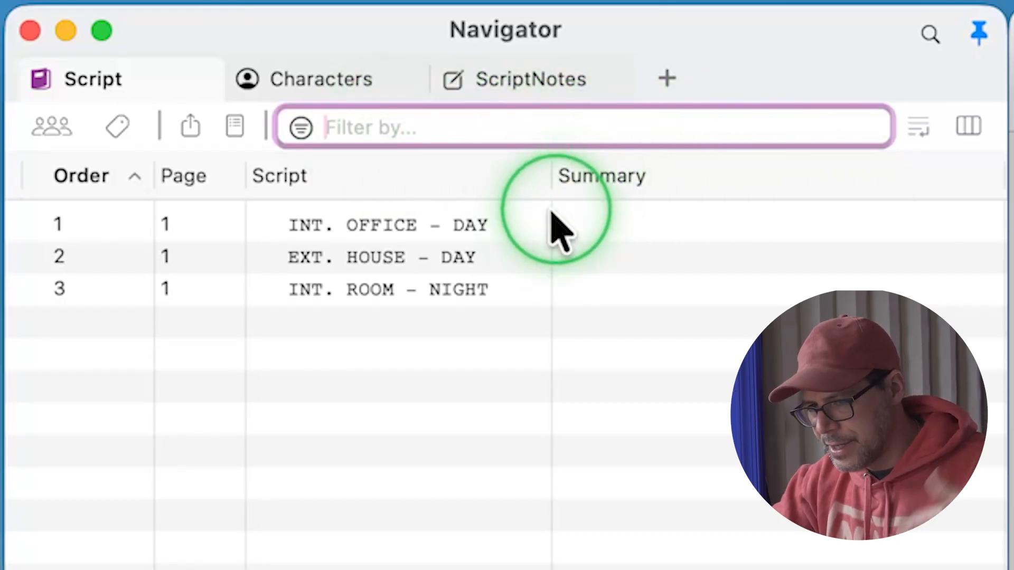
- Turn on text wrapping in the Navigator and extend the second scene heading to "EXT. HOUSE - BEDROOM - DAY"
left_click(920, 129)
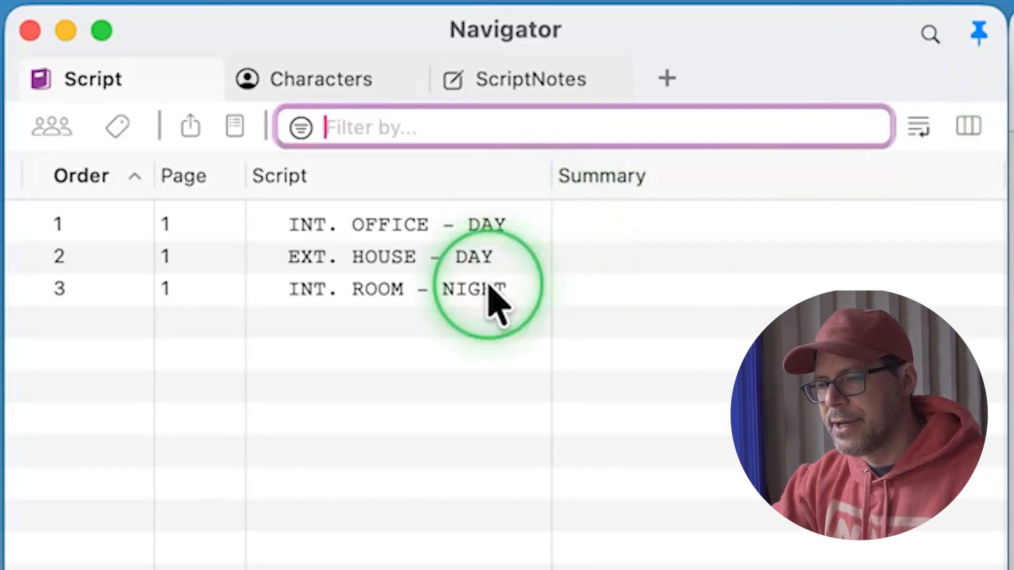
left_click(391, 257)
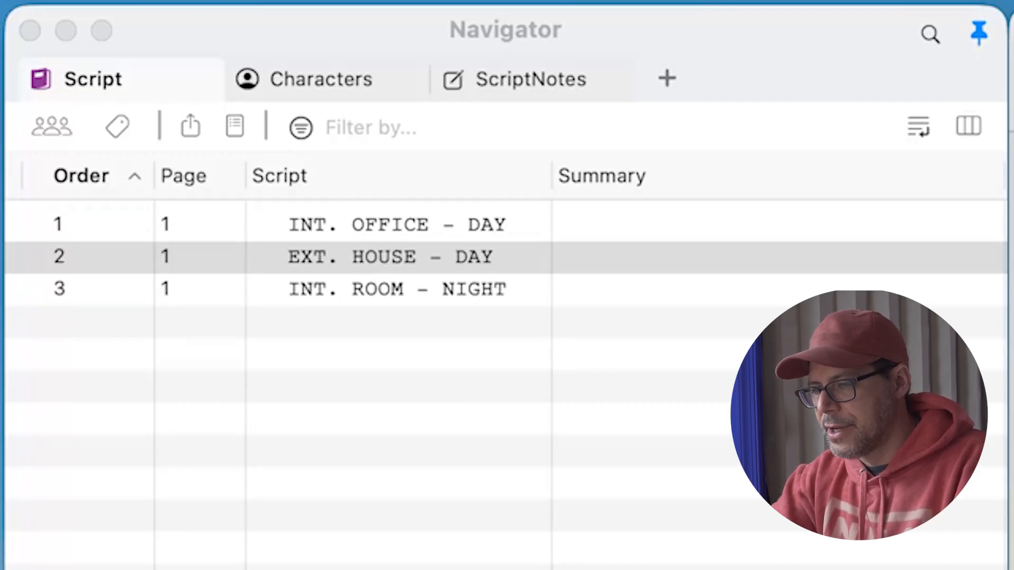
type("- BEDROOM - DAY")
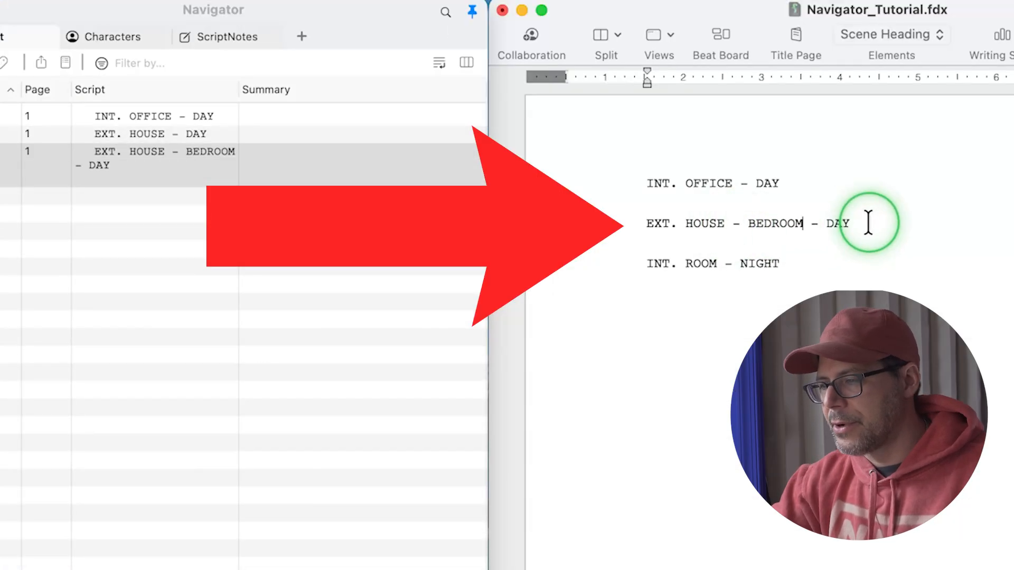
- Turn off text wrapping in the Navigator and widen the Script column to fit the full second scene heading
key("Return")
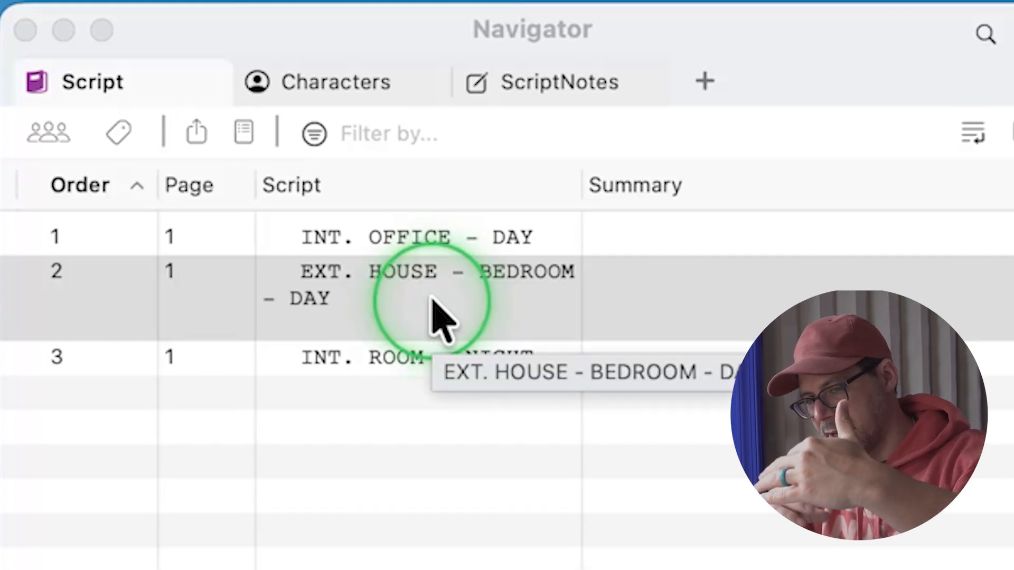
left_click(972, 138)
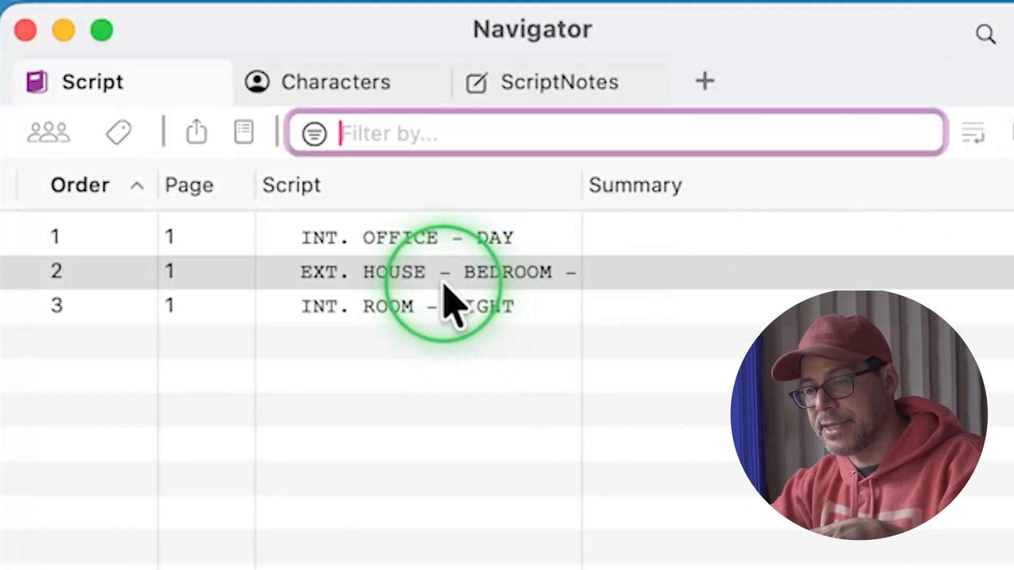
left_click_drag(580, 180, 683, 181)
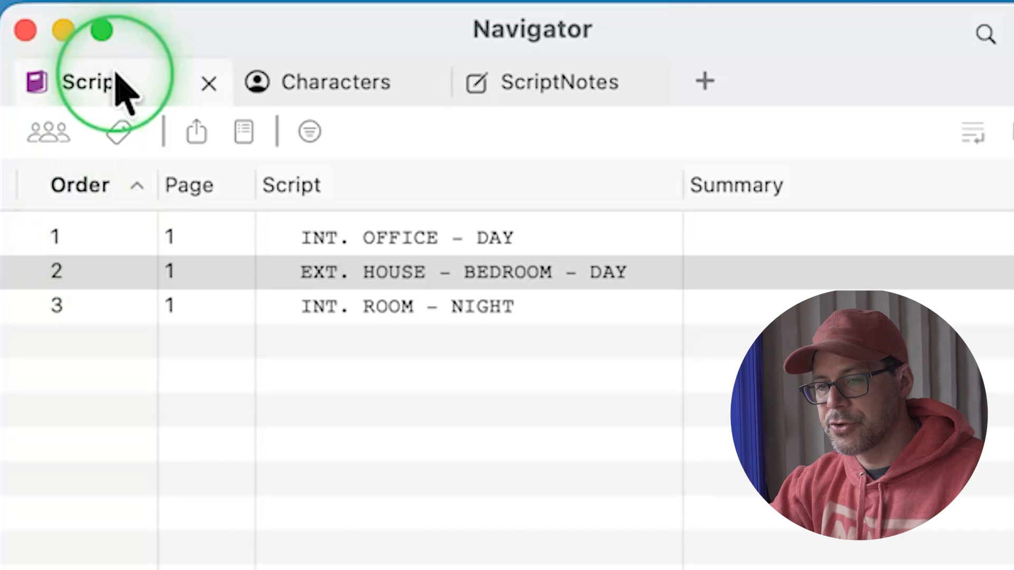
- Show the Navigator's character list, and under INT. OFFICE - DAY add an action line of a character who "does some stuff" with the dialogue "Hi"
left_click(335, 89)
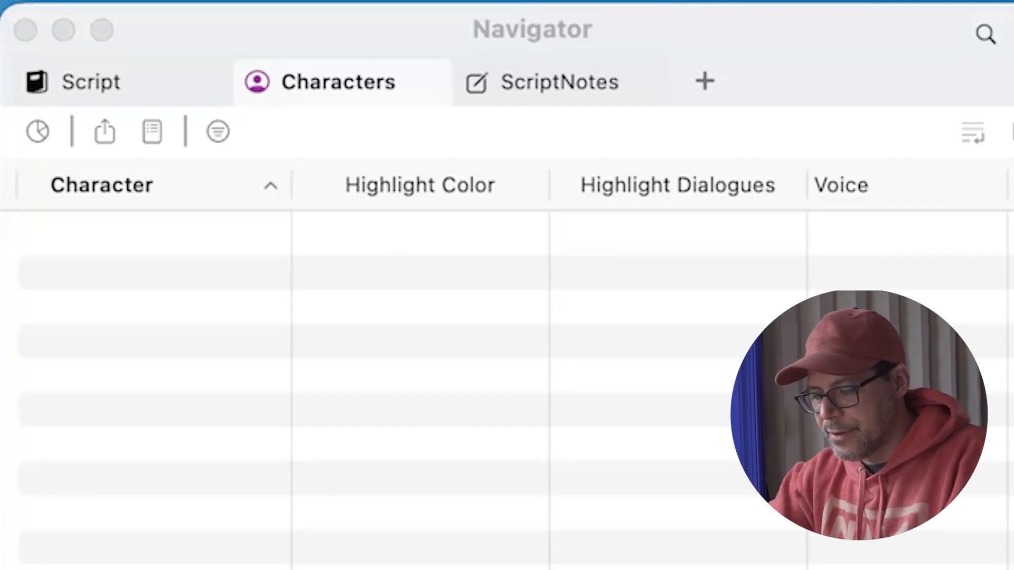
type("tt does some stuff")
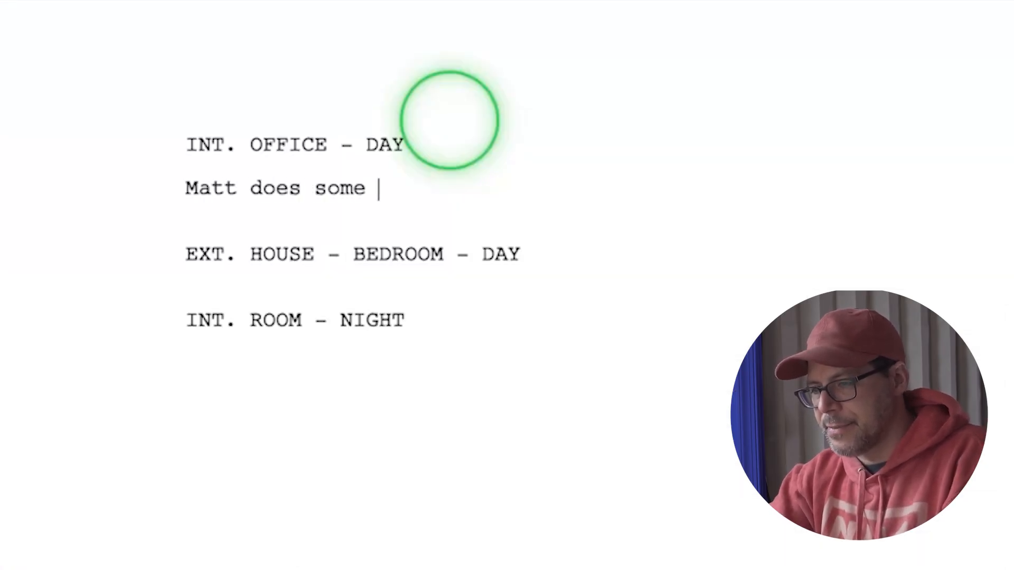
key("Return")
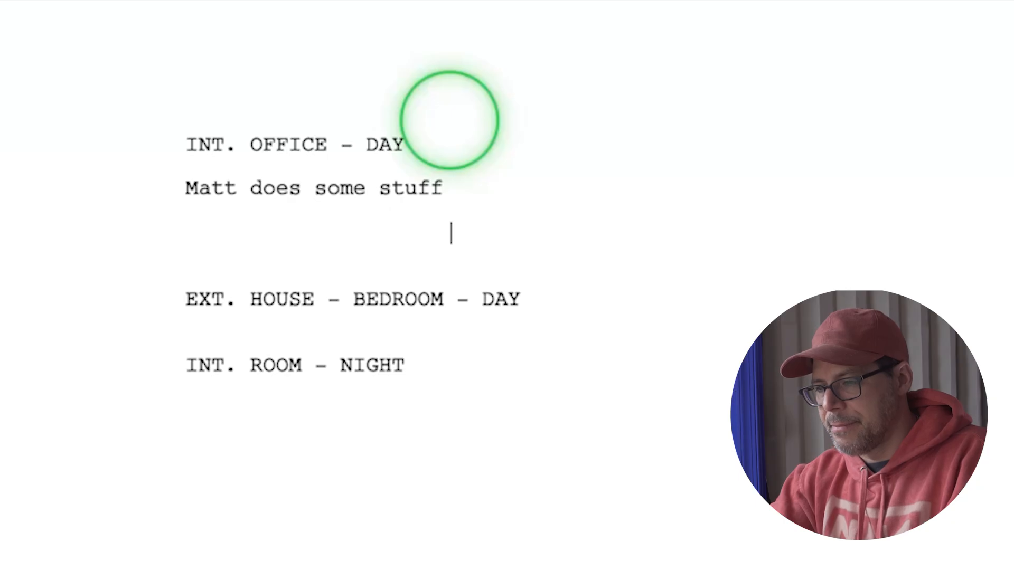
type("MATT")
key("Return")
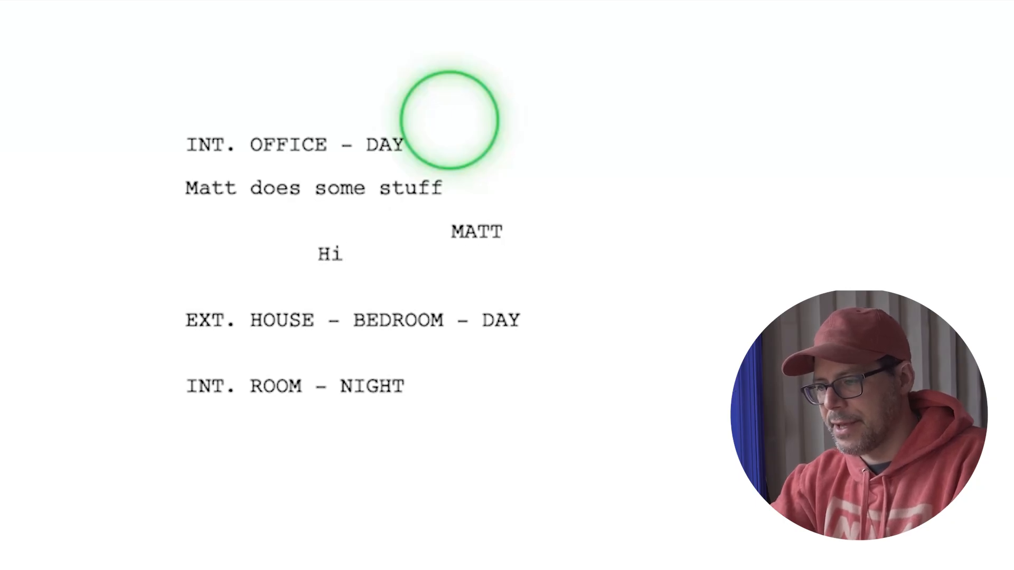
key("Return")
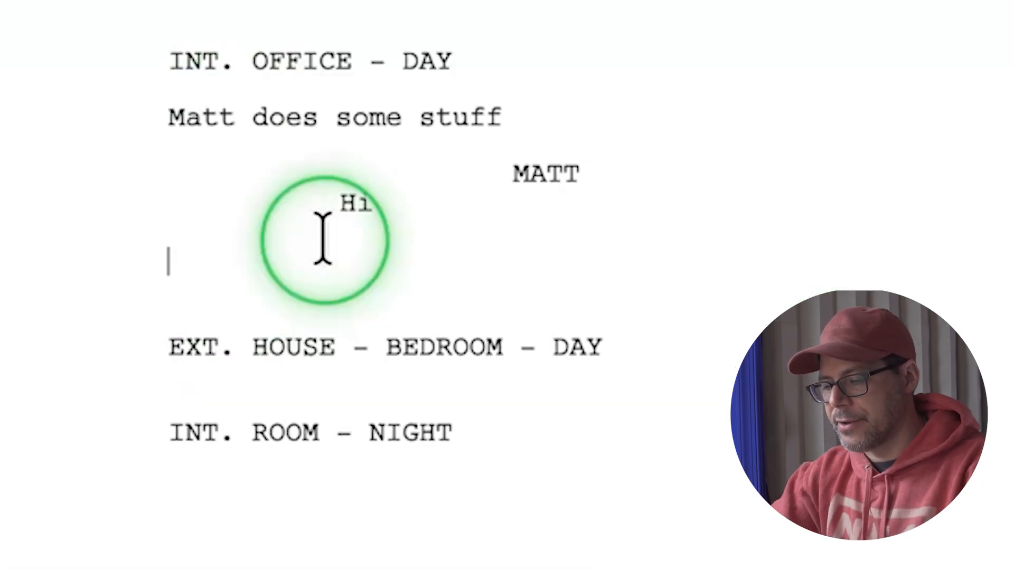
- Add an action line saying a second character "is also in the room" and give that character the dialogue "Hi"
type("Brian is also")
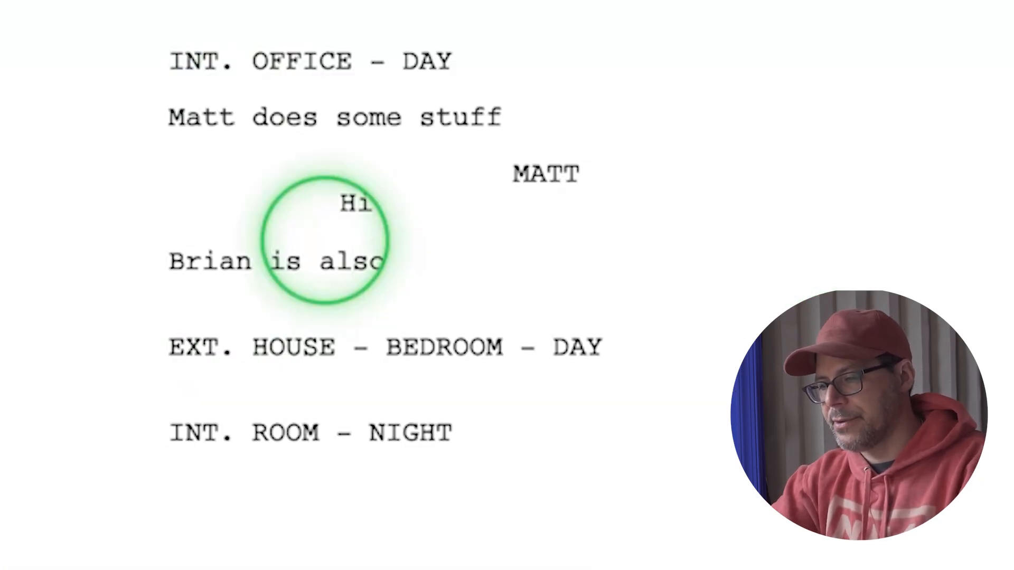
type(" in the room")
key("Return")
key("Tab")
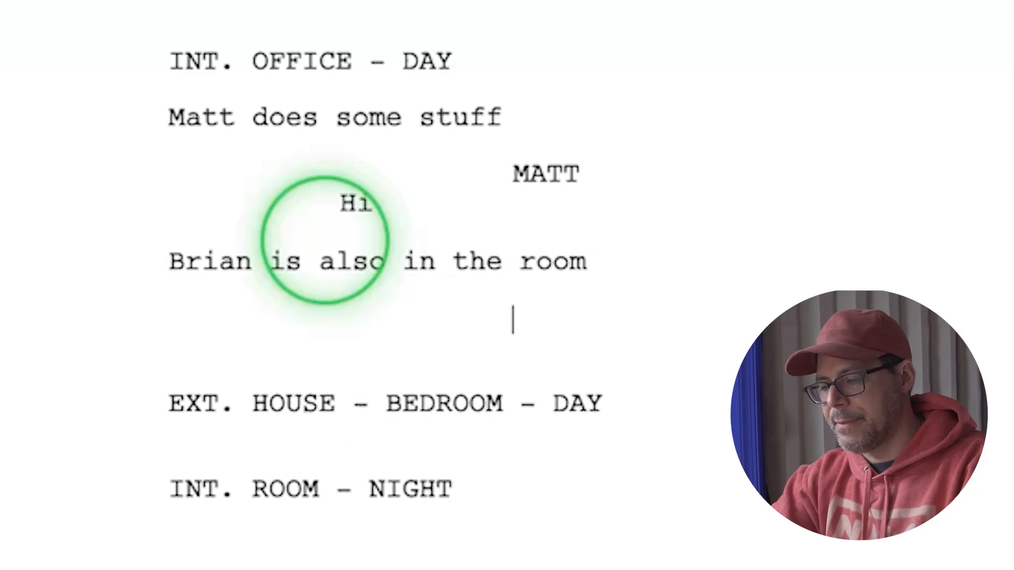
type("BRIAN")
key("Return")
type("Hi")
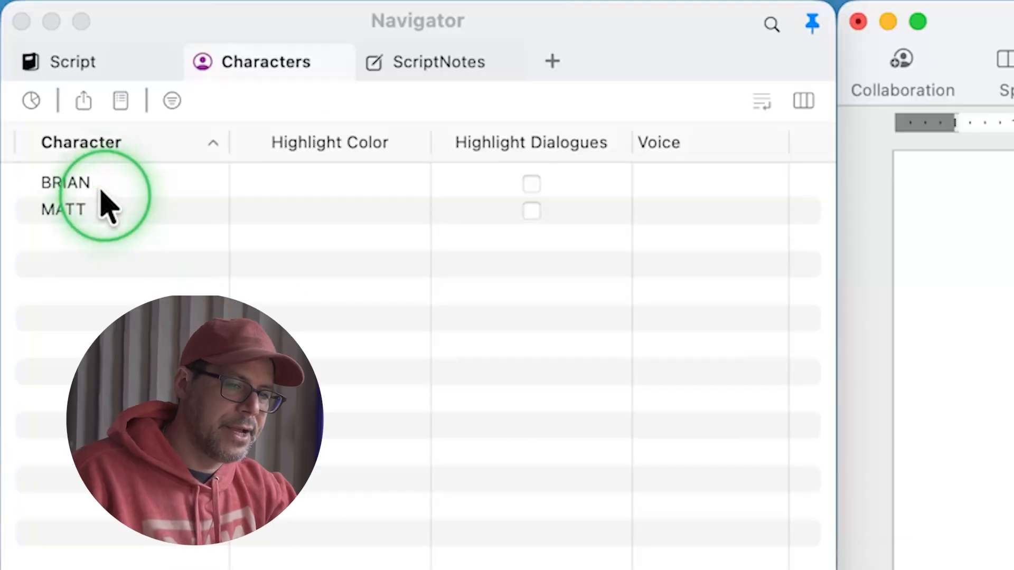
- Expand the Traits in the character column options, and capture a snapshot of the Inclusivity Analysis charts, closing the image after viewing
left_click(804, 100)
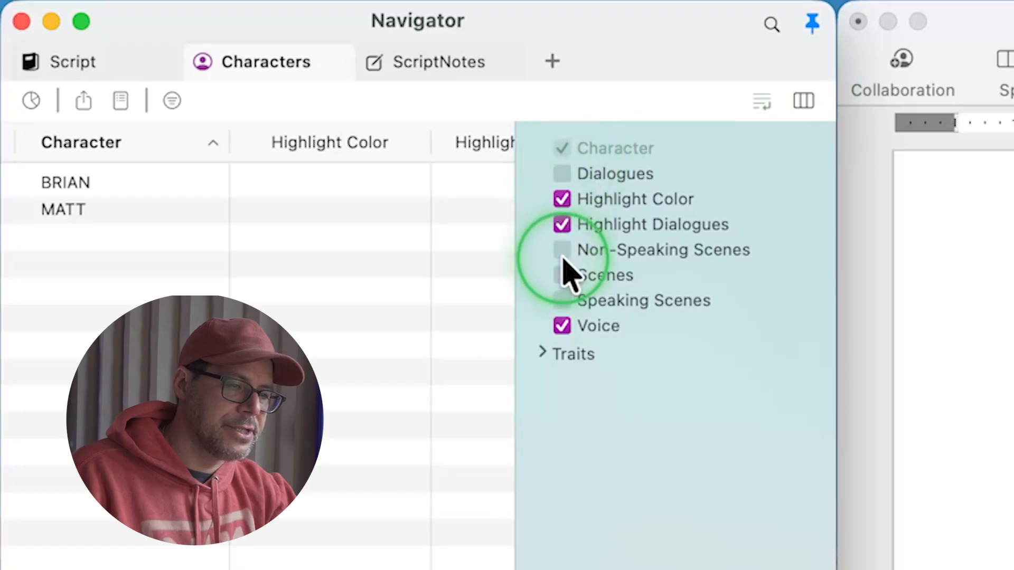
left_click(548, 358)
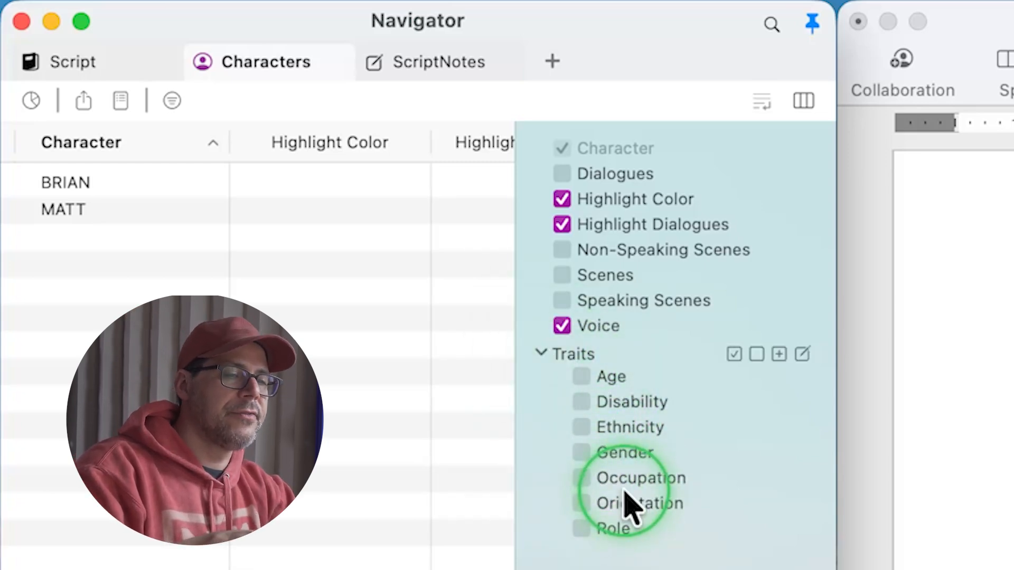
left_click(33, 100)
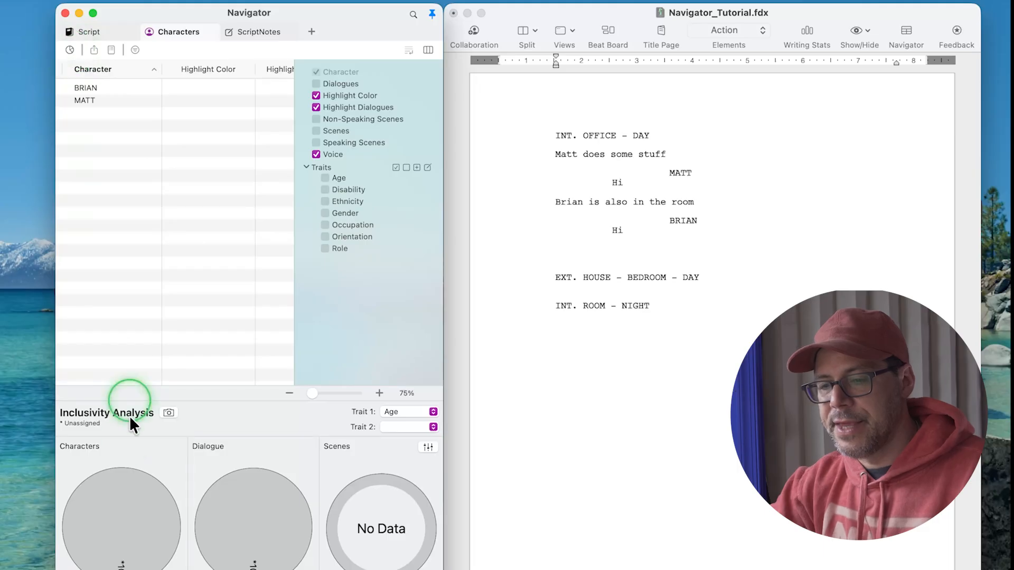
left_click(168, 412)
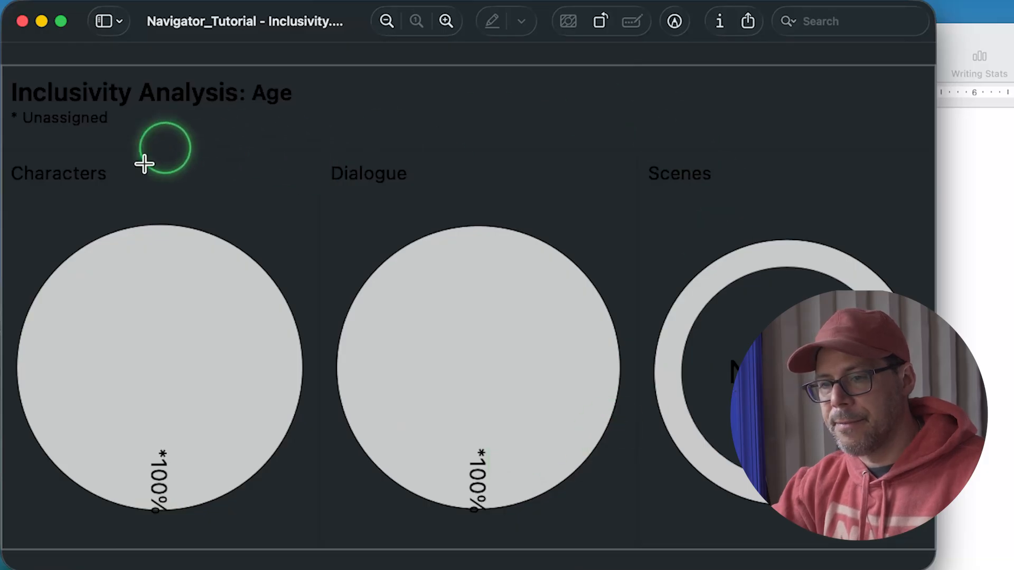
left_click(22, 21)
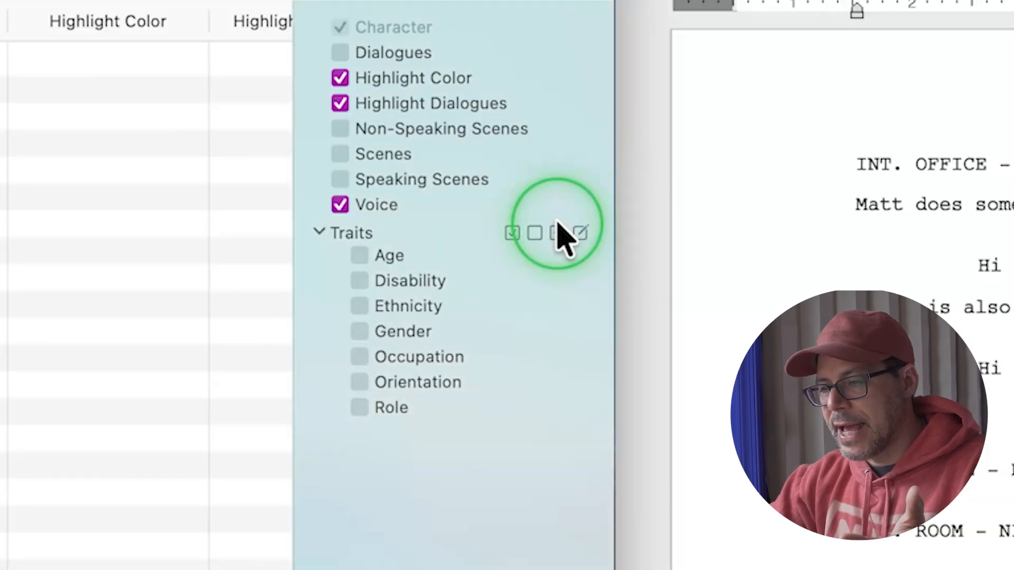
- Add a new character trait named "Hair Color" and show it as a column in the character list
left_click(557, 233)
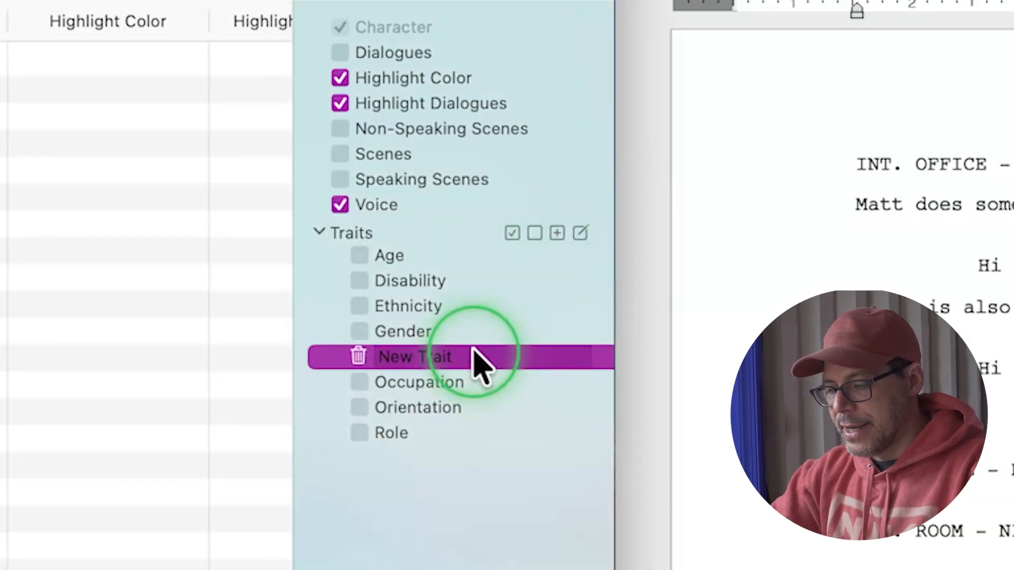
double_click(465, 359)
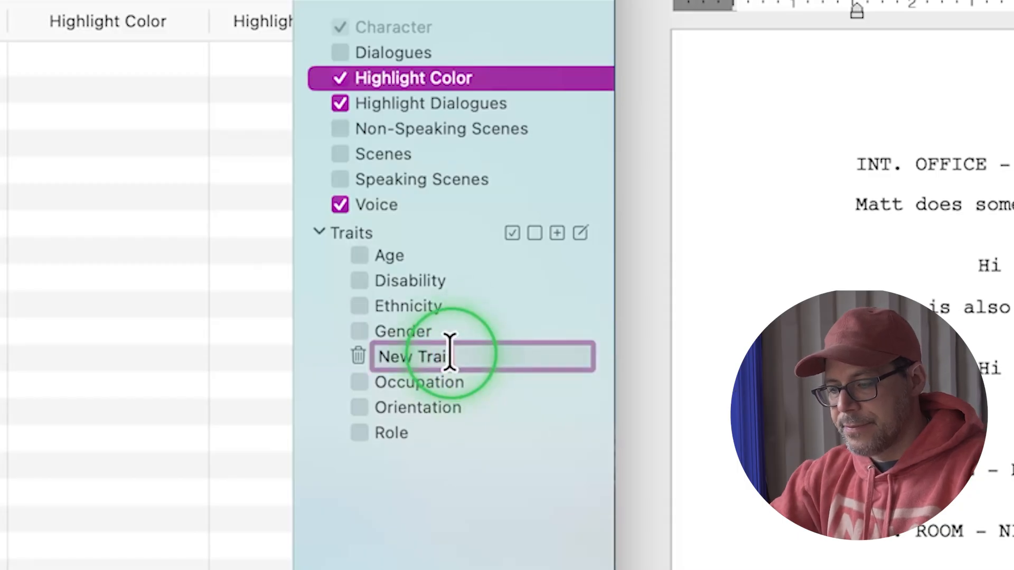
type("Hair Color")
key("Return")
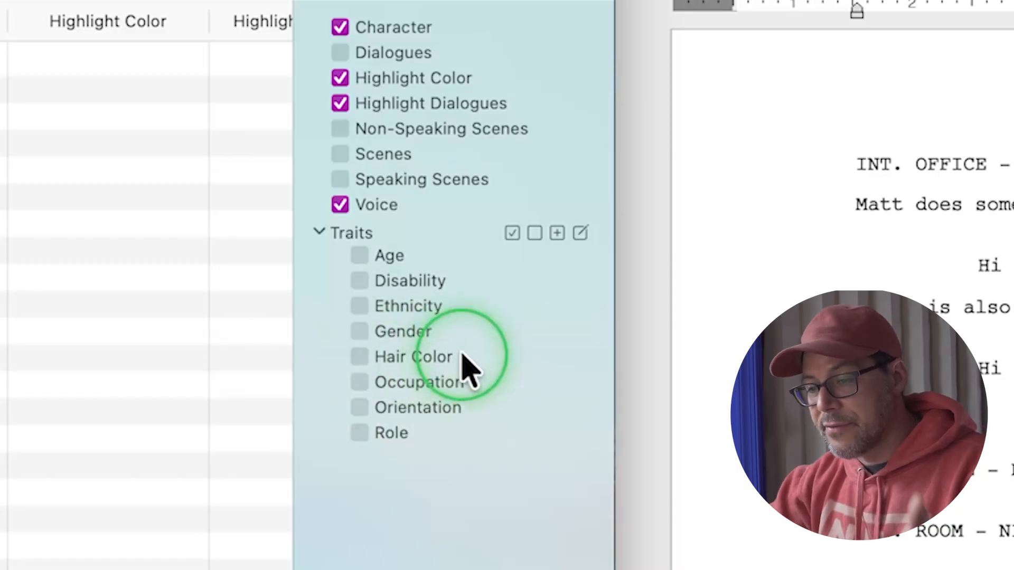
left_click(361, 357)
left_click(319, 233)
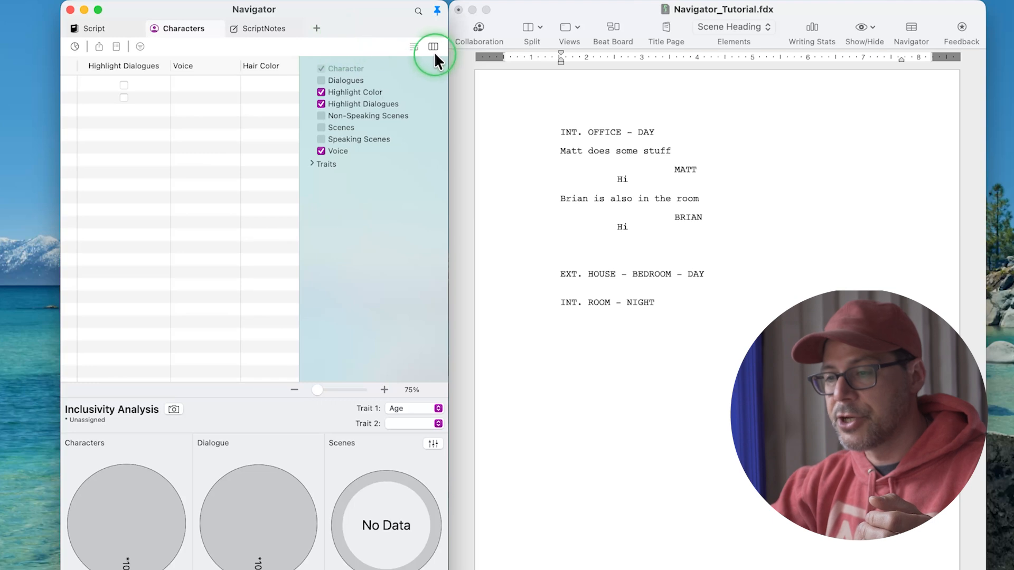
left_click(433, 46)
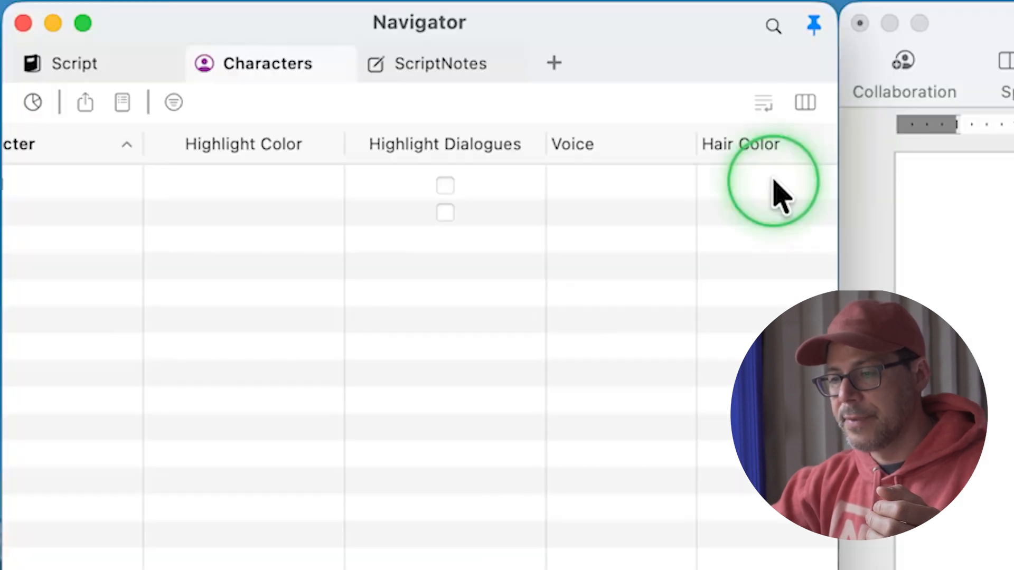
- Set Hair Color to "Brown" for the first listed character and "Blue" for the second
left_click(420, 87)
left_click(737, 186)
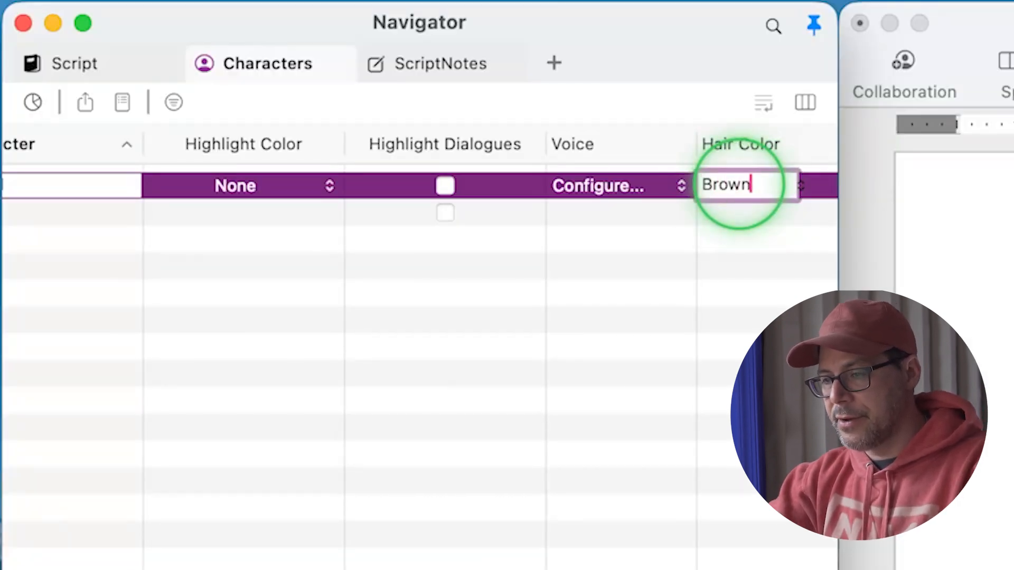
key("Return")
type("Blue")
key("Return")
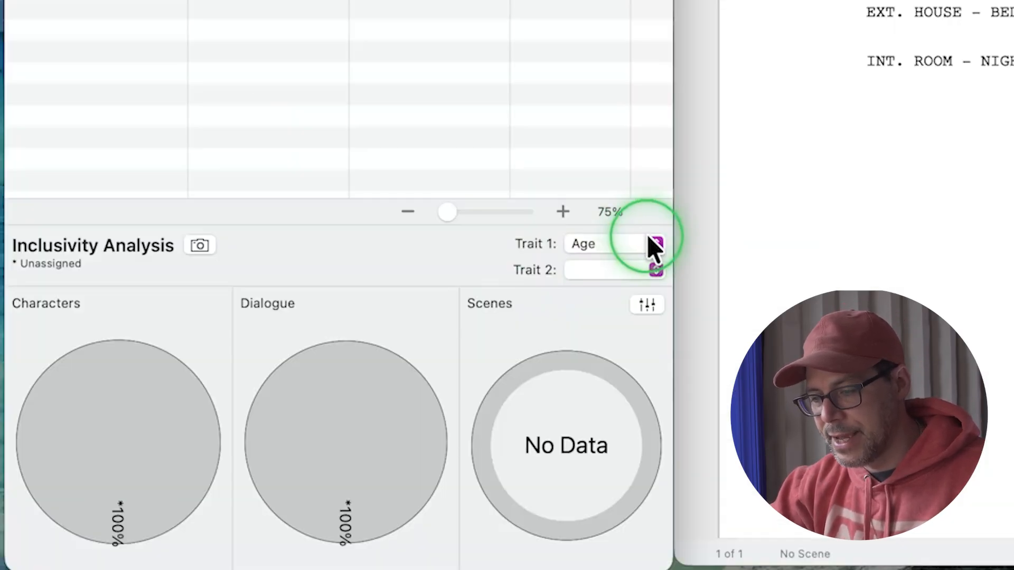
- Chart Hair Color as Trait 1 in the Inclusivity Analysis
left_click(438, 408)
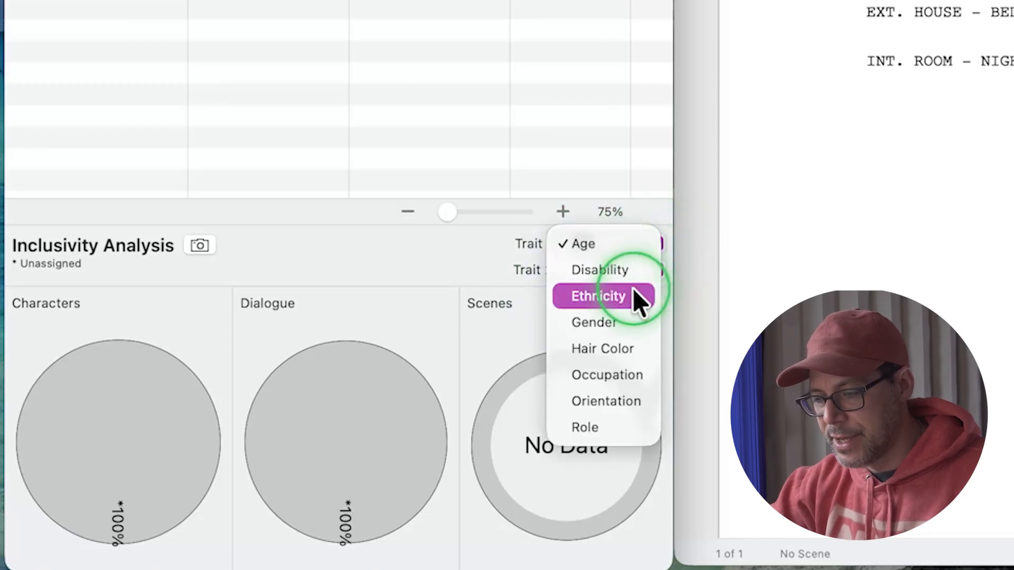
left_click(613, 349)
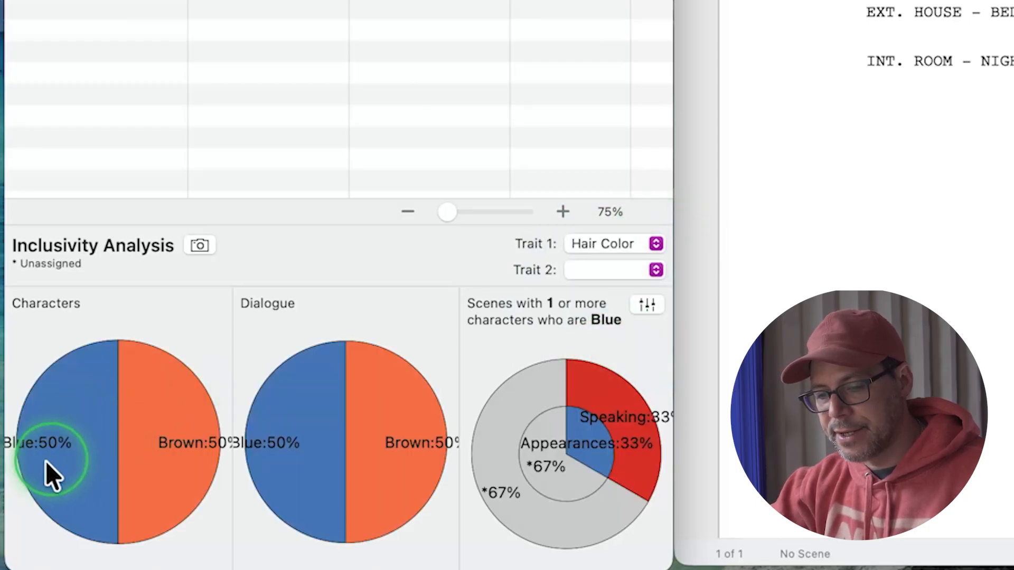
- Set the first listed character's highlight color to Yellow
scroll(338, 98, "right", 3)
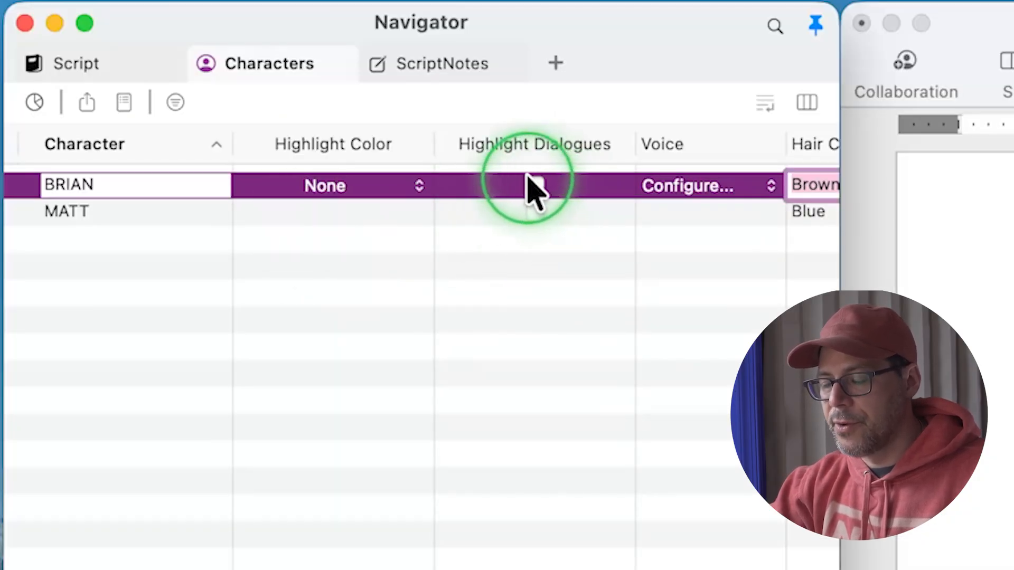
left_click(361, 186)
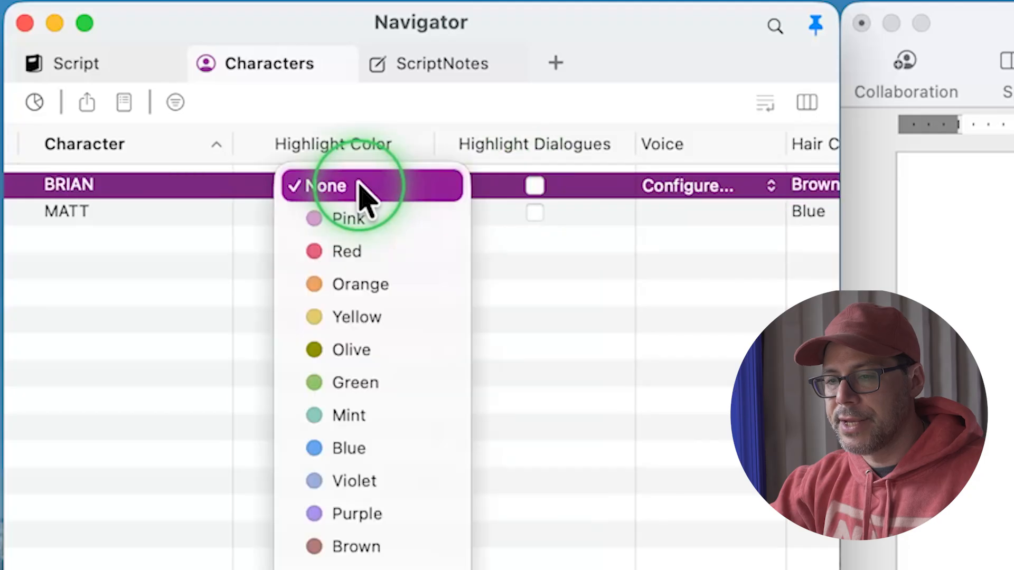
left_click(350, 317)
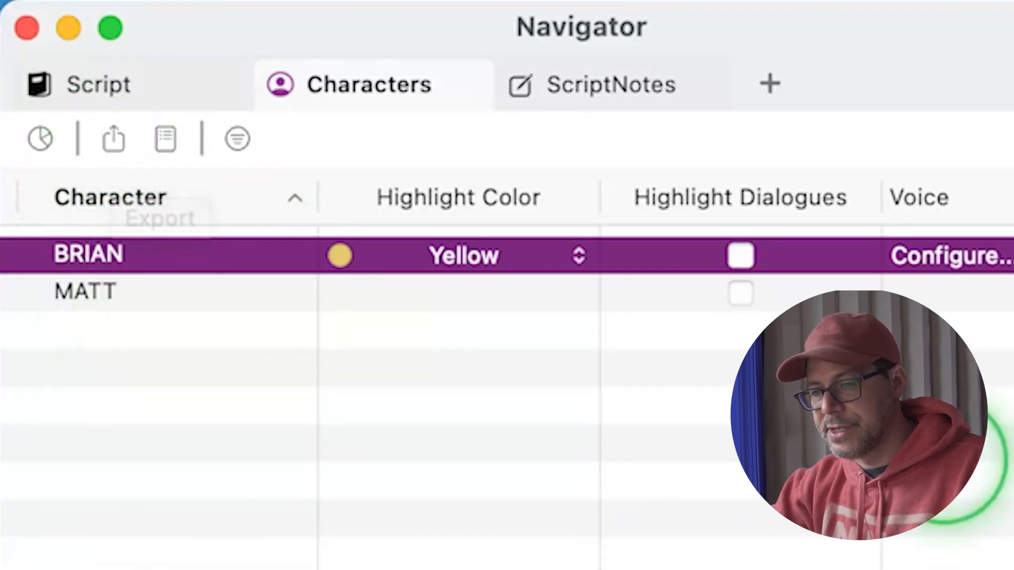
- Create a Cast Report with all four counts, alphabetical order and the Courier Final Draft font, then review and close it
left_click(166, 133)
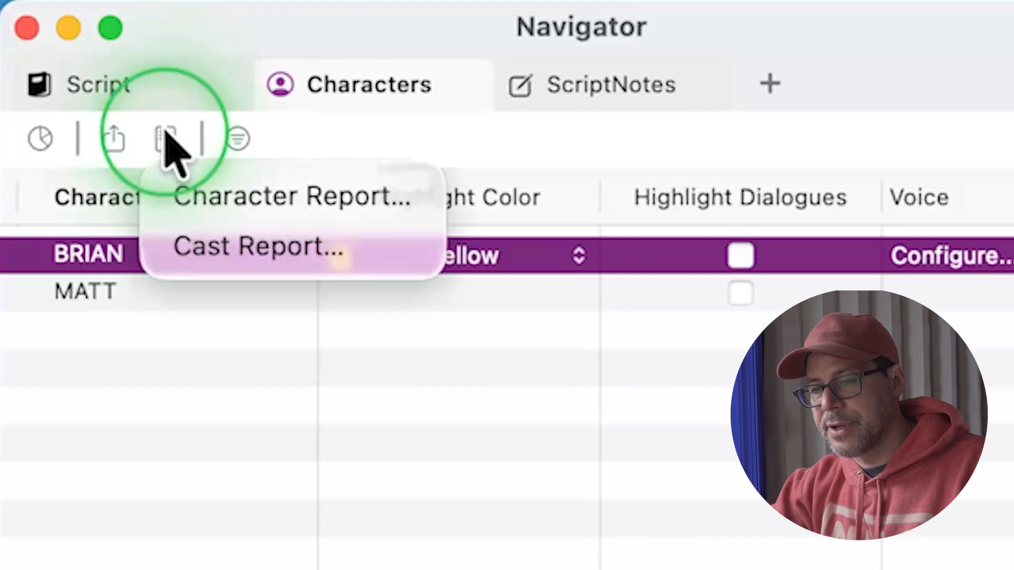
left_click(236, 245)
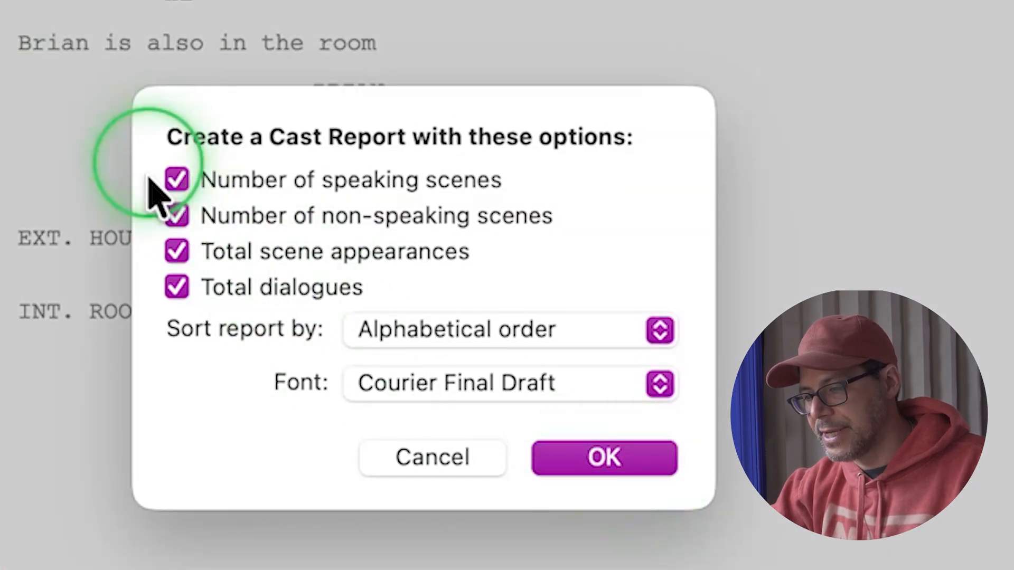
left_click(617, 465)
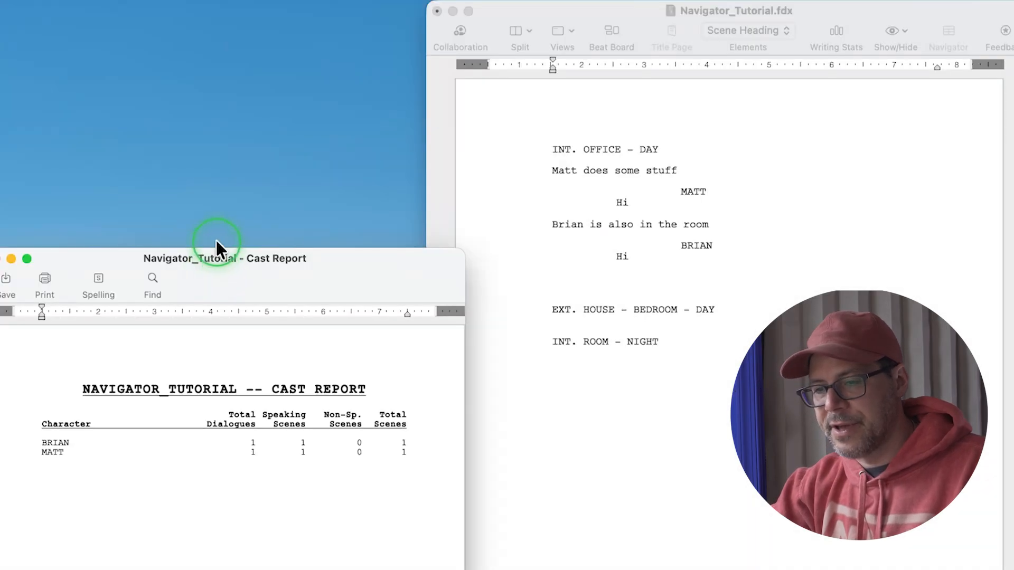
left_click_drag(215, 237, 215, 1)
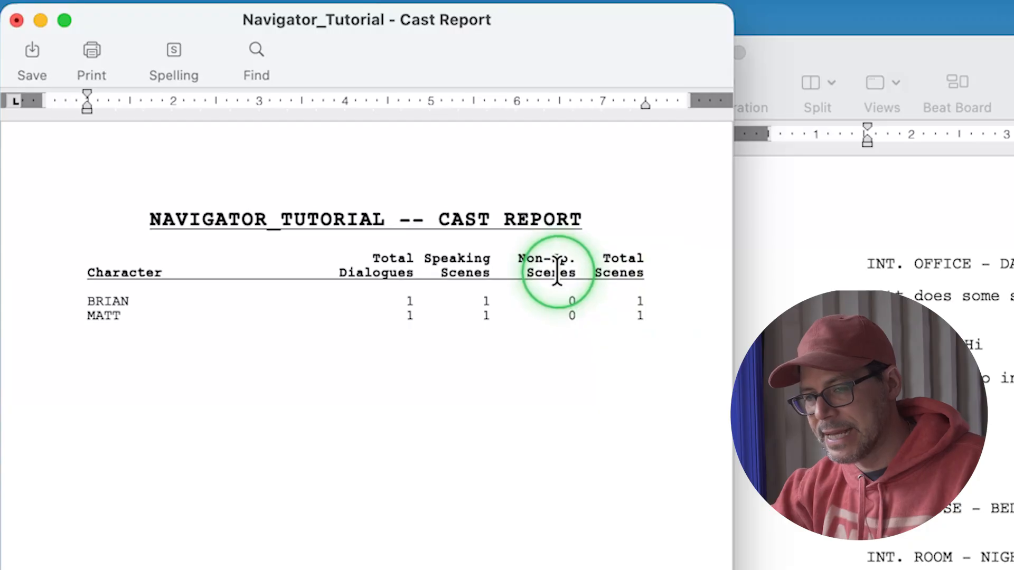
left_click(17, 20)
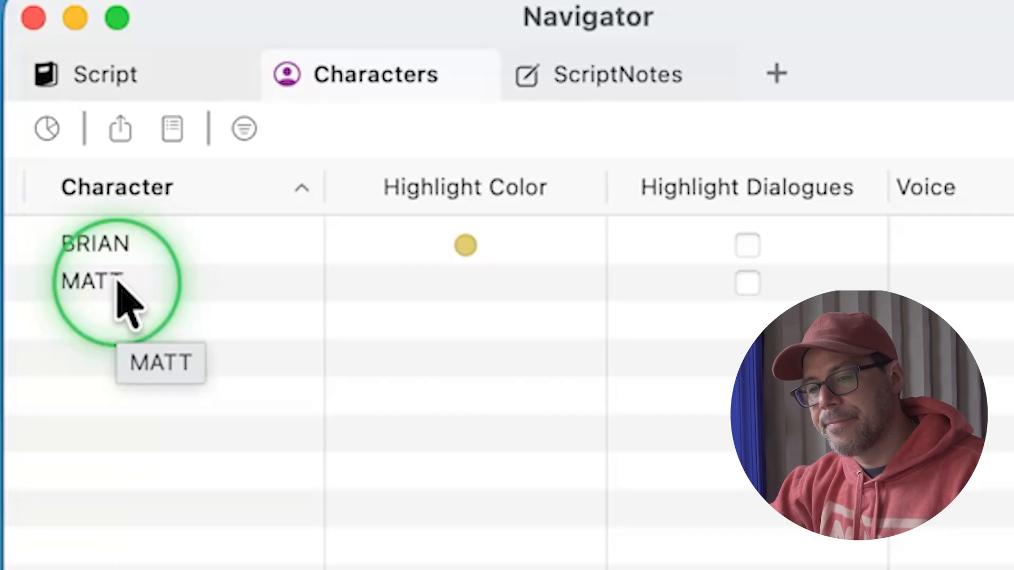
- Rename the character MATT to FRANK and apply the new name to all instances in the script
left_click(117, 283)
left_click(89, 281)
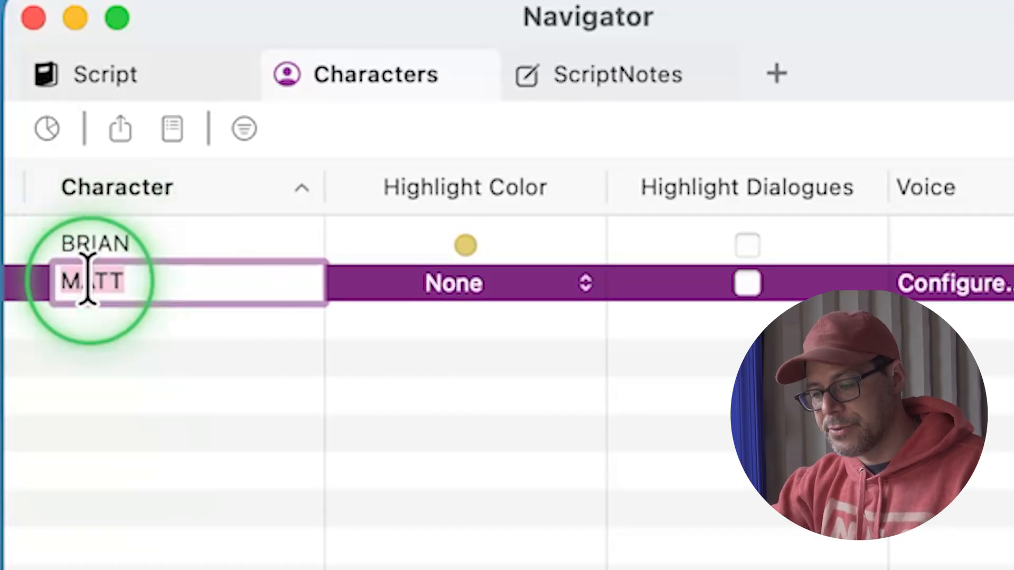
type("FRANK")
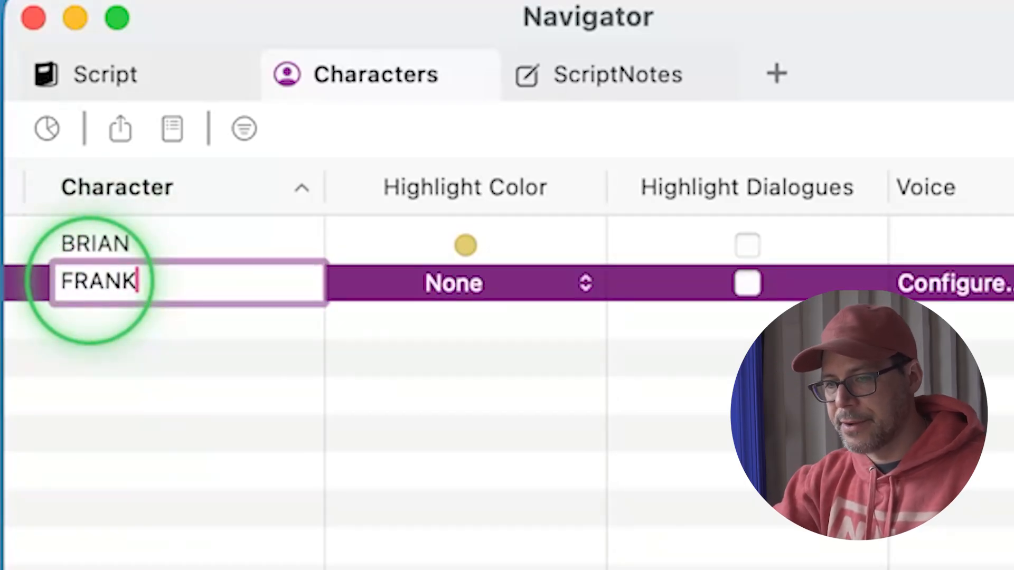
key("Return")
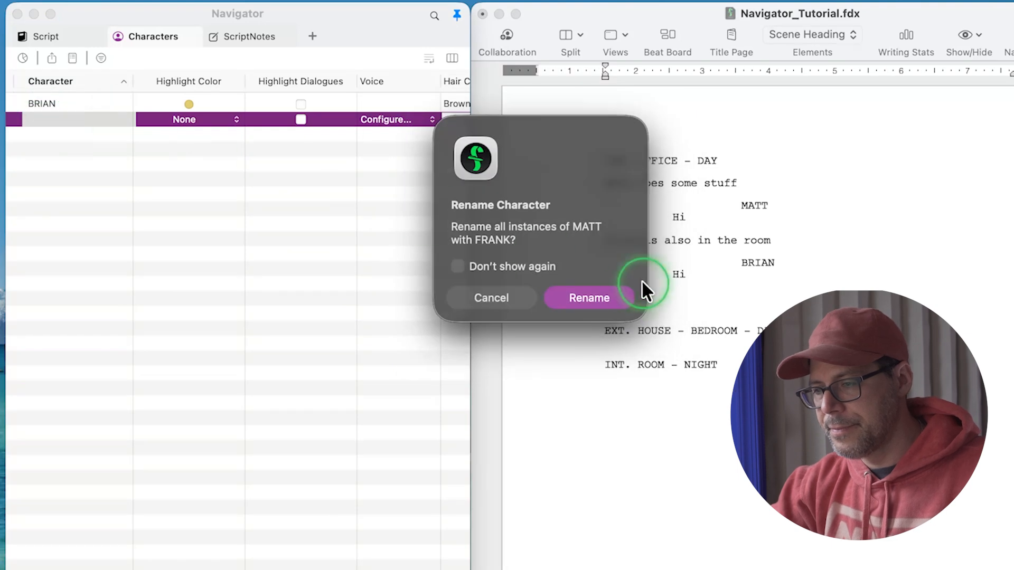
left_click(579, 297)
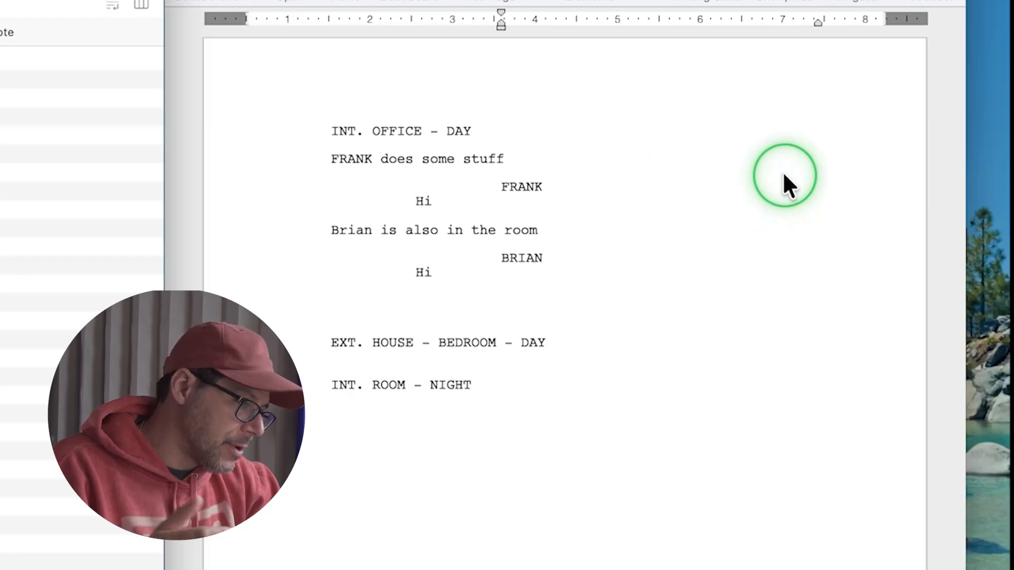
- Insert a ScriptNote at the FRANK dialogue cue, titled "Matt" with the body "Make matt super awesome"
right_click(784, 174)
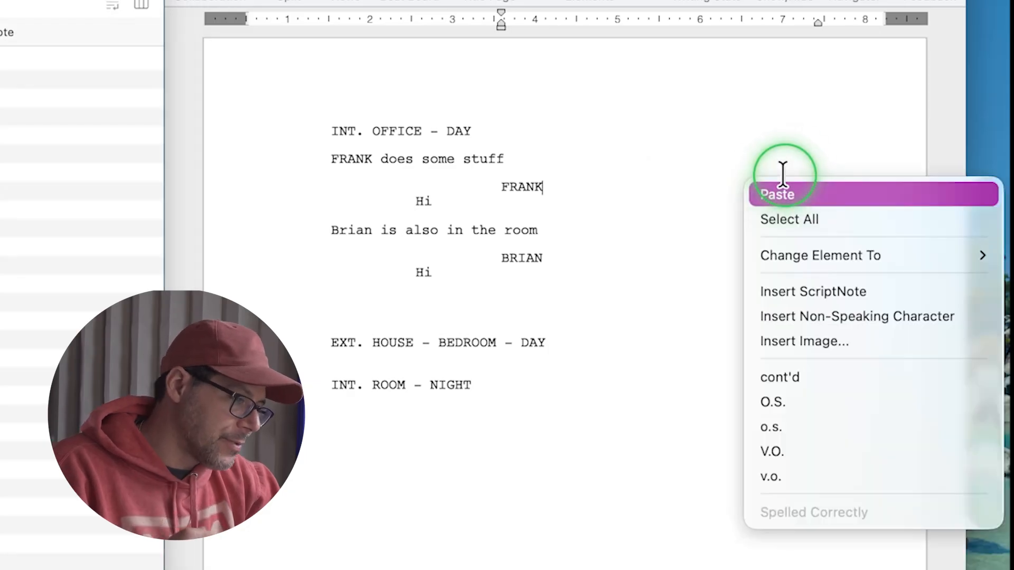
left_click(791, 292)
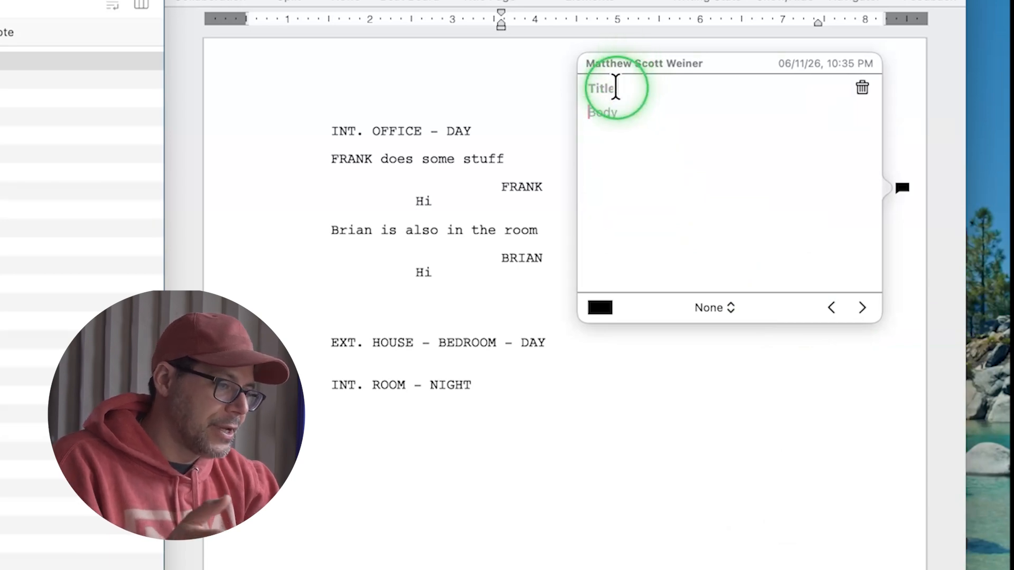
left_click(616, 88)
type("Matt")
left_click(609, 113)
type("Make matt super awesome")
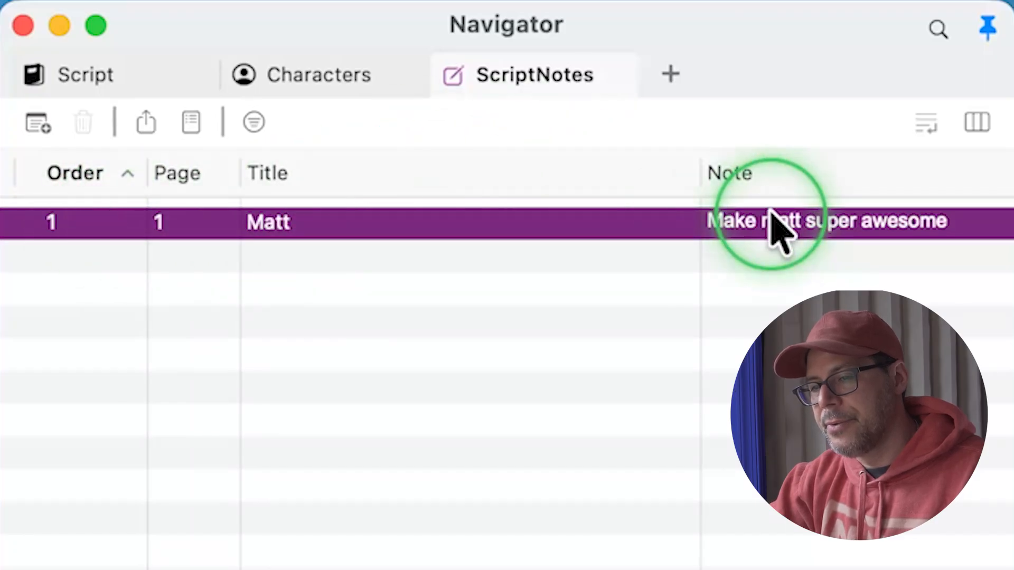
- Narrow the Title column of the ScriptNotes list and review which columns can be shown
left_click_drag(698, 174, 426, 194)
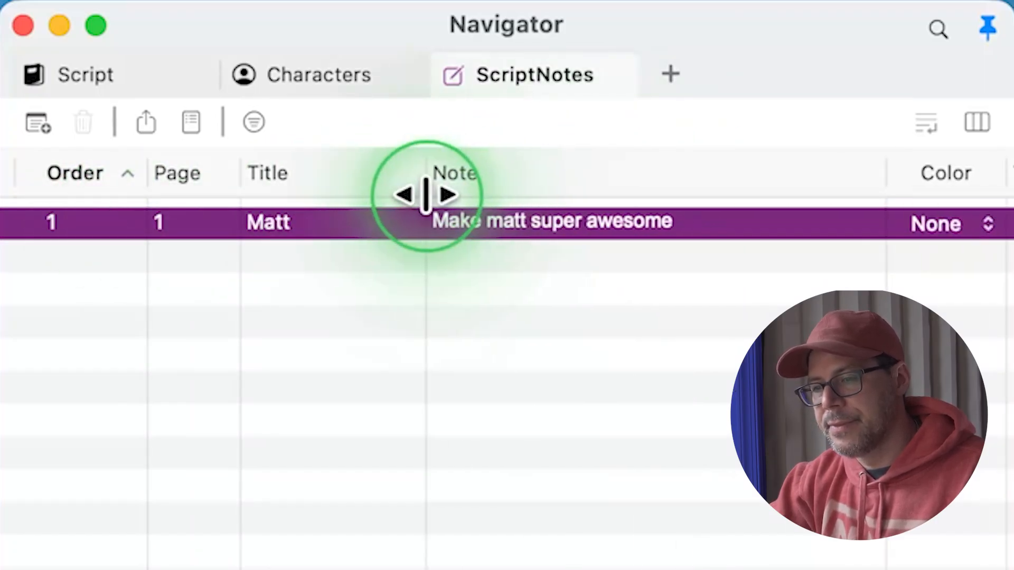
scroll(958, 233, "right", 5)
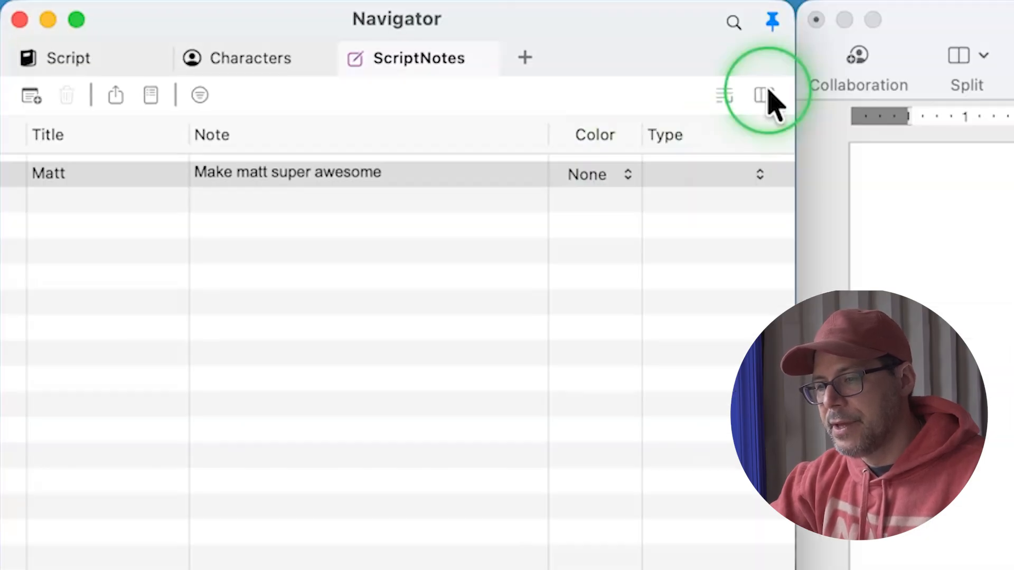
left_click(977, 122)
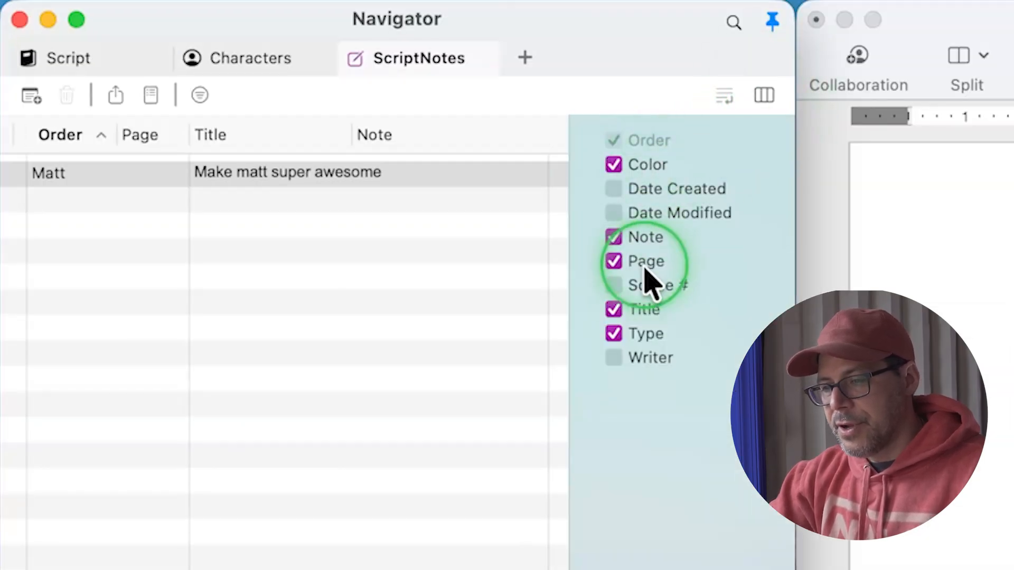
left_click(764, 95)
- Add a ScriptNote at the EXT. HOUSE - BEDROOM scene heading, titled "Brian" with the note "Make Brian super duper awesome"
left_click(571, 289)
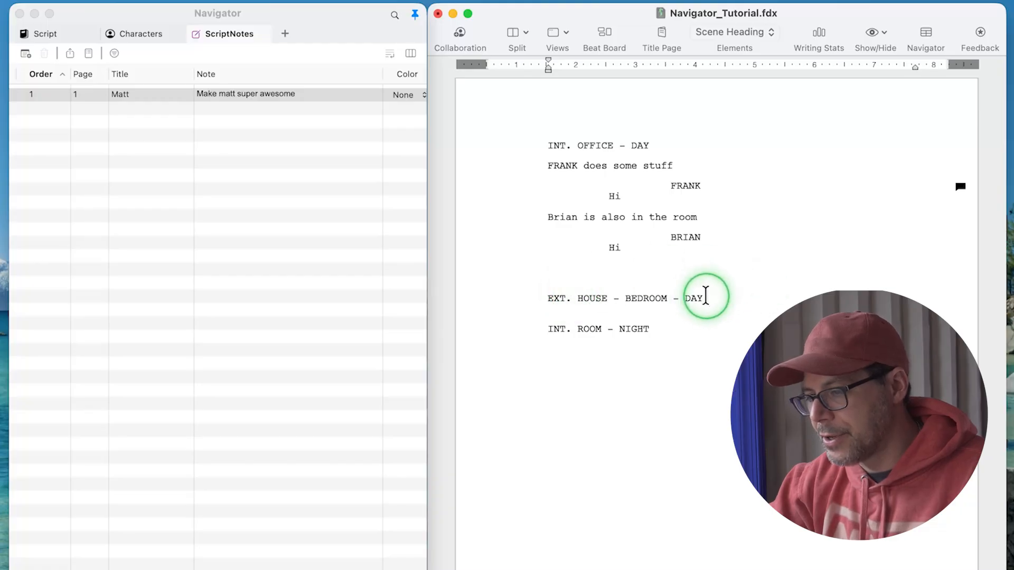
left_click(23, 49)
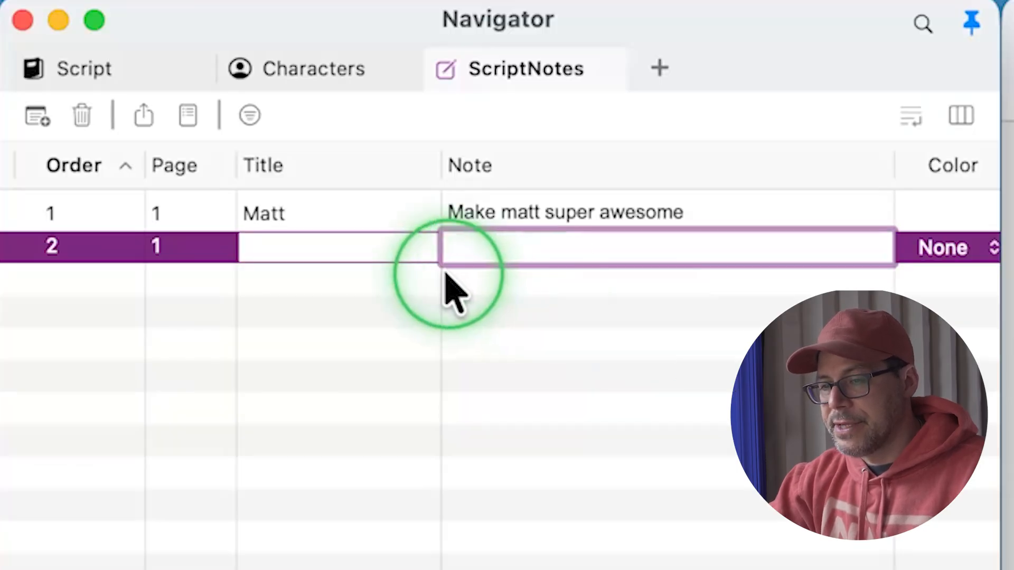
left_click(338, 247)
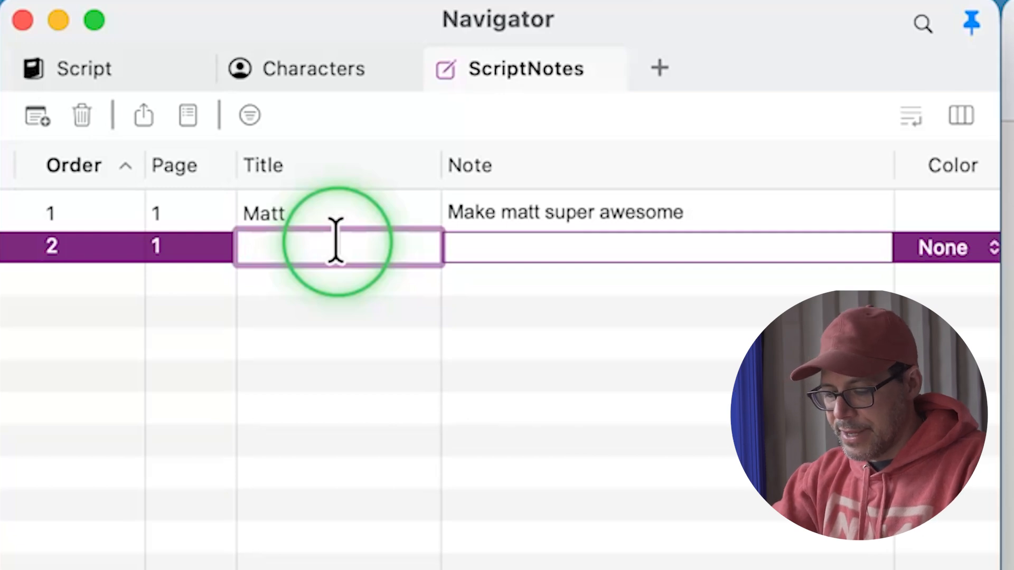
type("Brian")
key("Tab")
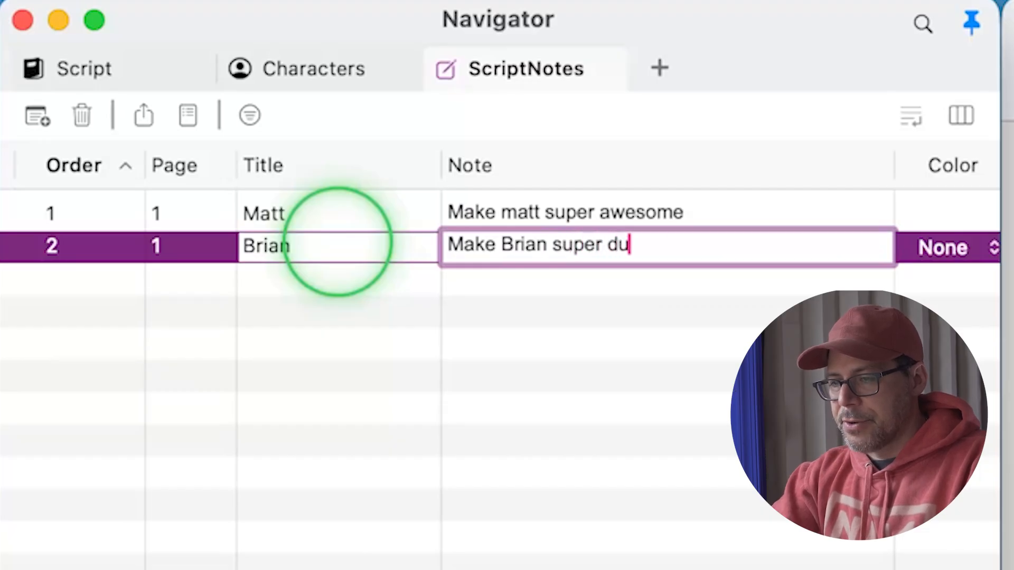
type("wesome")
- Add a second ScriptNote at the FRANK cue, titled "Matt" with the body "Matt's name is now Frank"
left_click(465, 221)
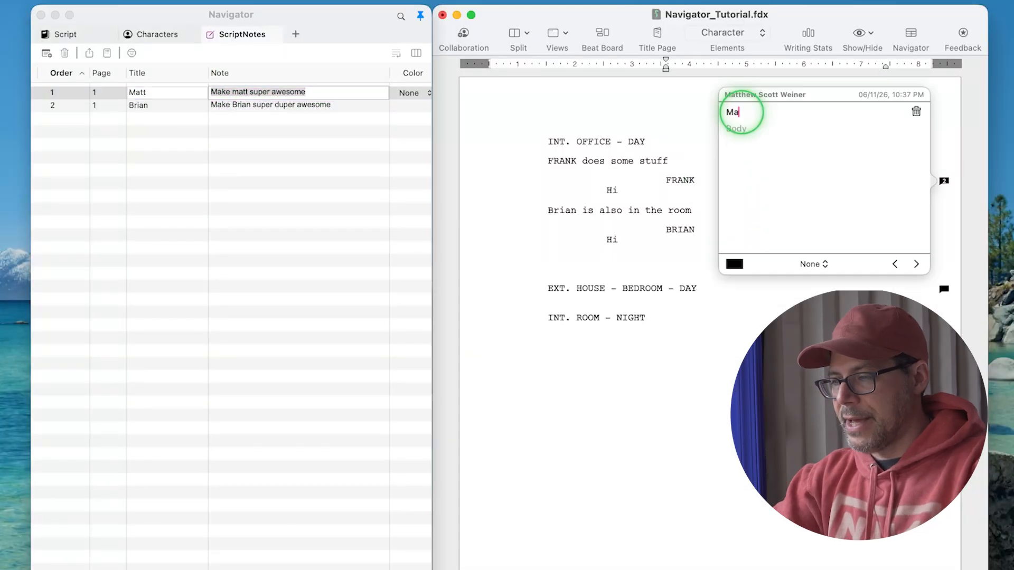
left_click(741, 132)
type("Matt's name is now Frank")
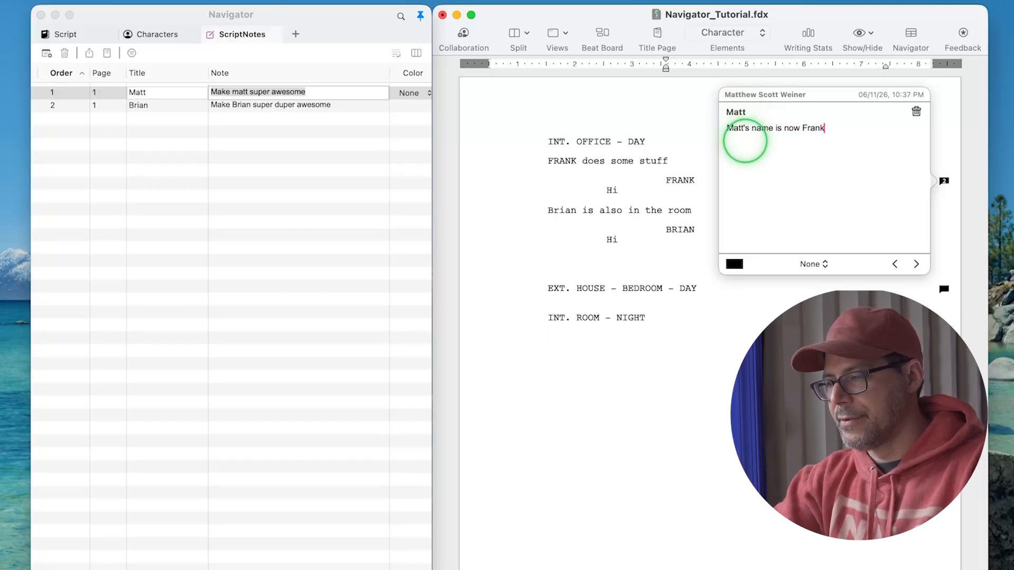
- Give the "Make matt super awesome" note the color Pink and the new type "Character"
left_click(349, 94)
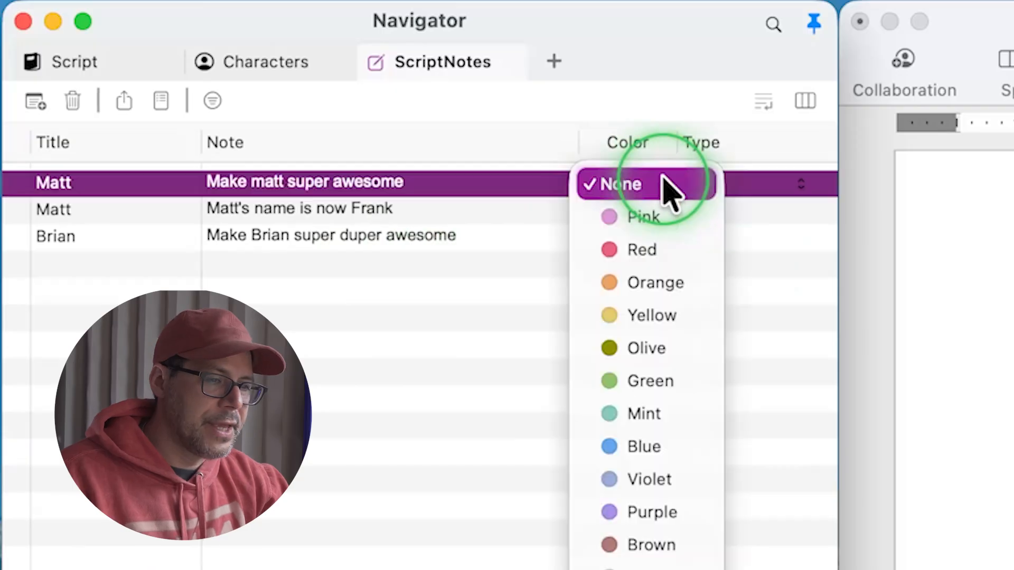
left_click(650, 216)
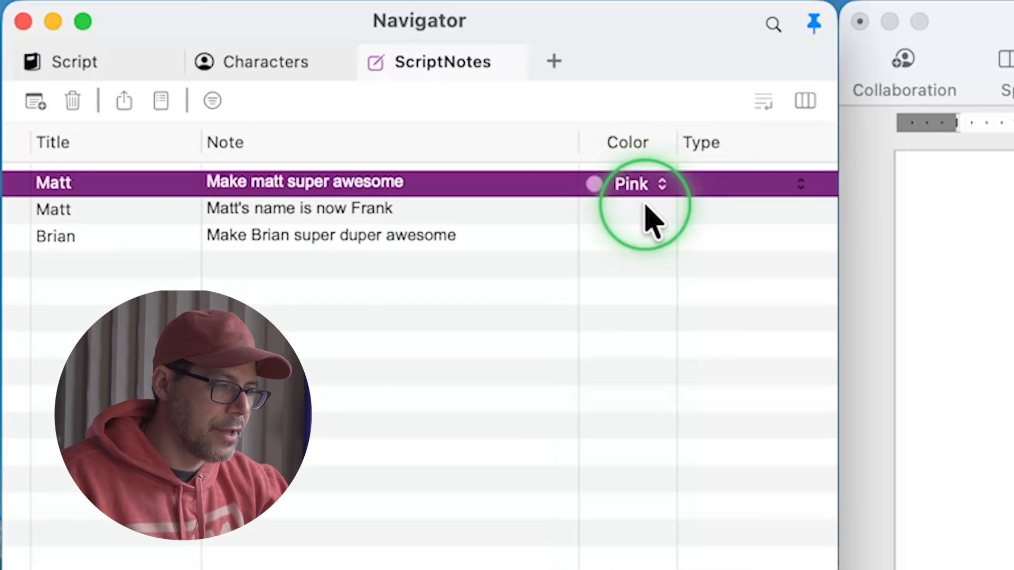
double_click(764, 176)
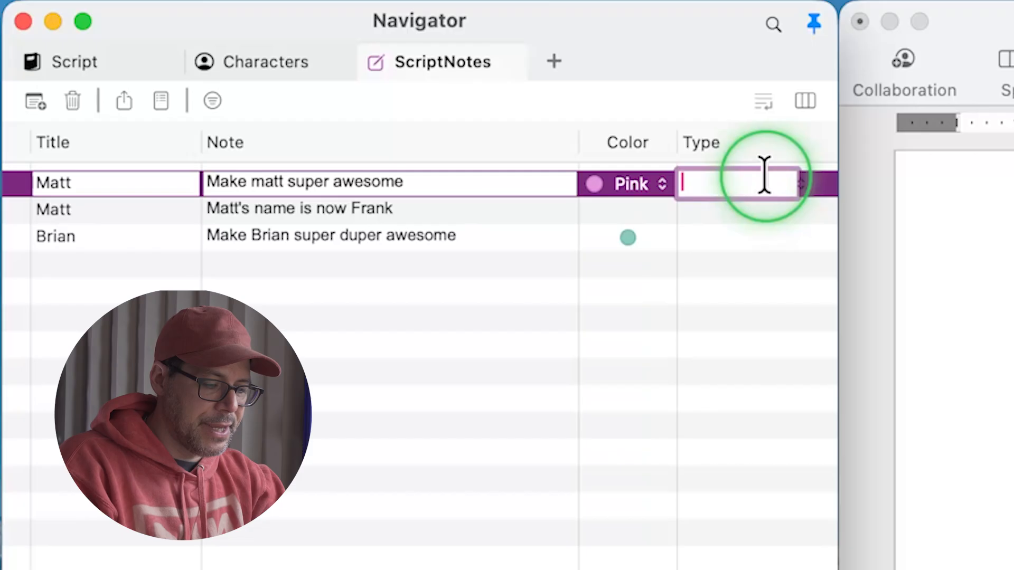
type("Character")
key("Return")
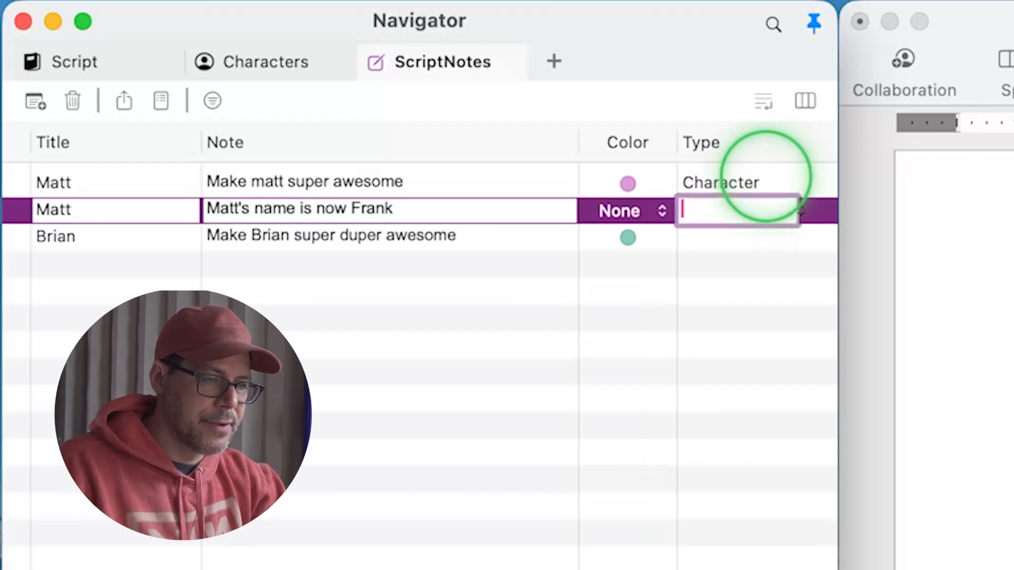
- Set the "Matt's name is now Frank" note's type to Character and its color to Pink
left_click(766, 270)
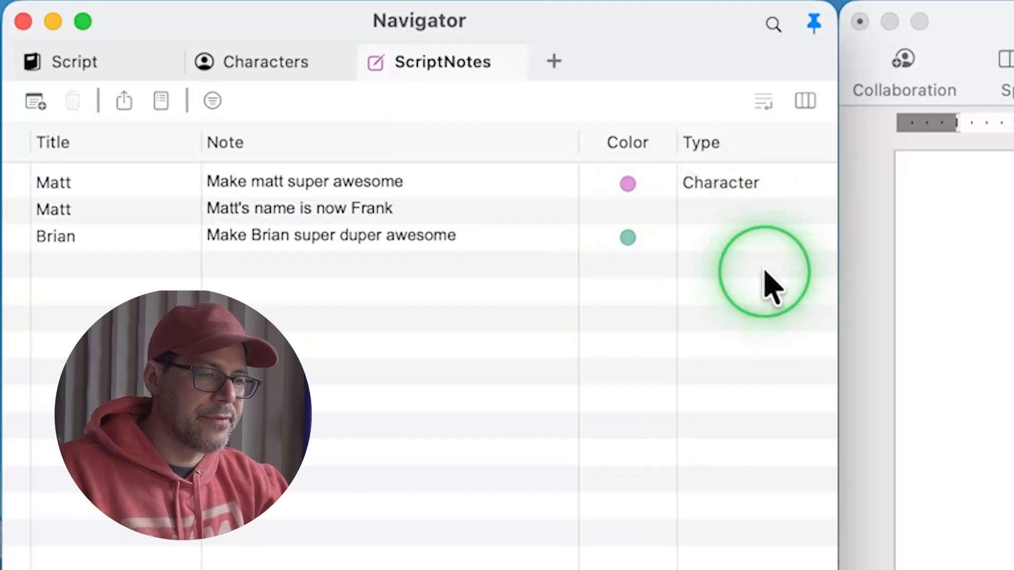
double_click(778, 211)
left_click(801, 211)
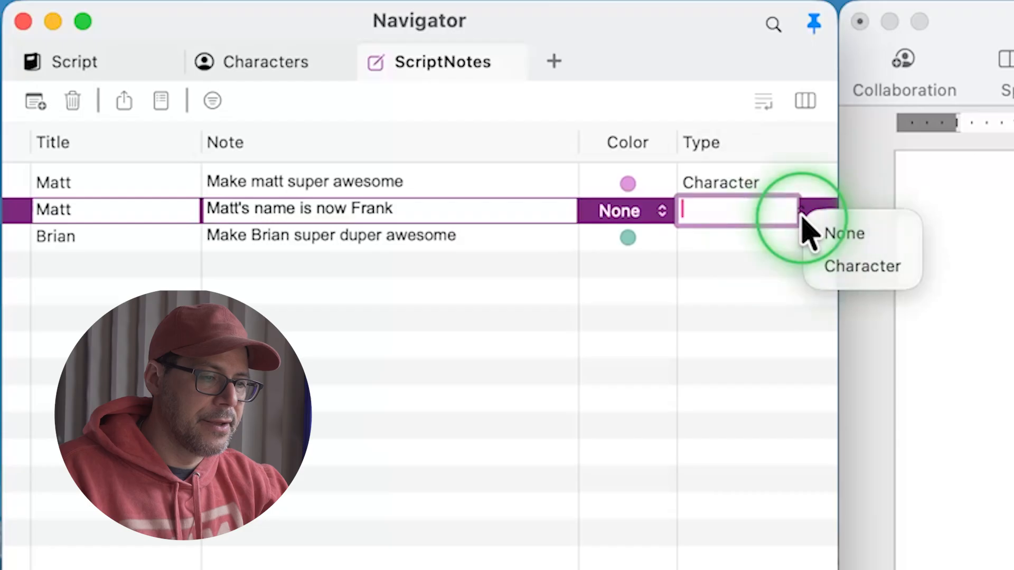
left_click(825, 262)
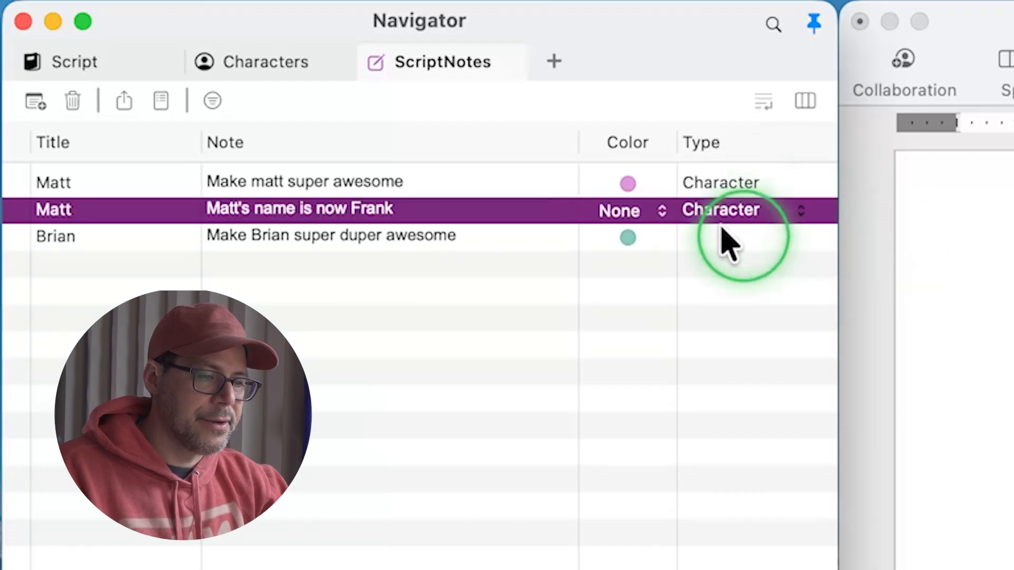
left_click(577, 351)
left_click(632, 220)
left_click(632, 239)
left_click(379, 216)
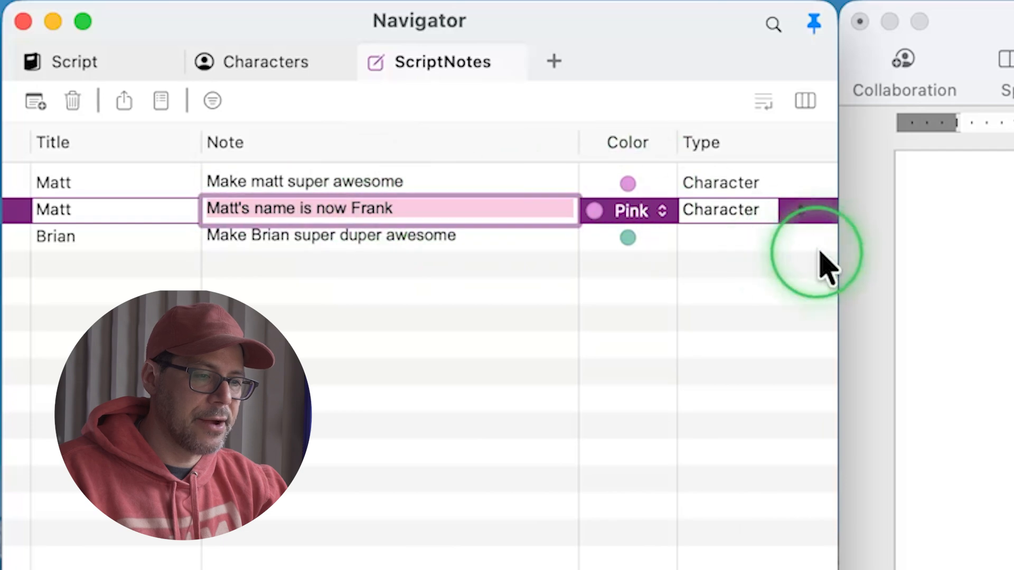
- Set the Brian note's type to "Plot"
left_click(769, 249)
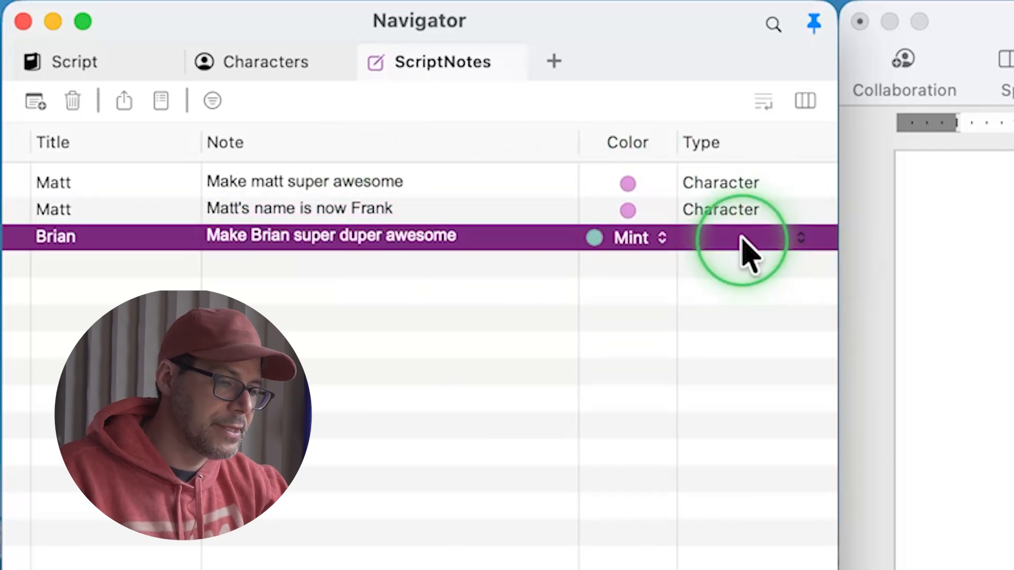
left_click(741, 239)
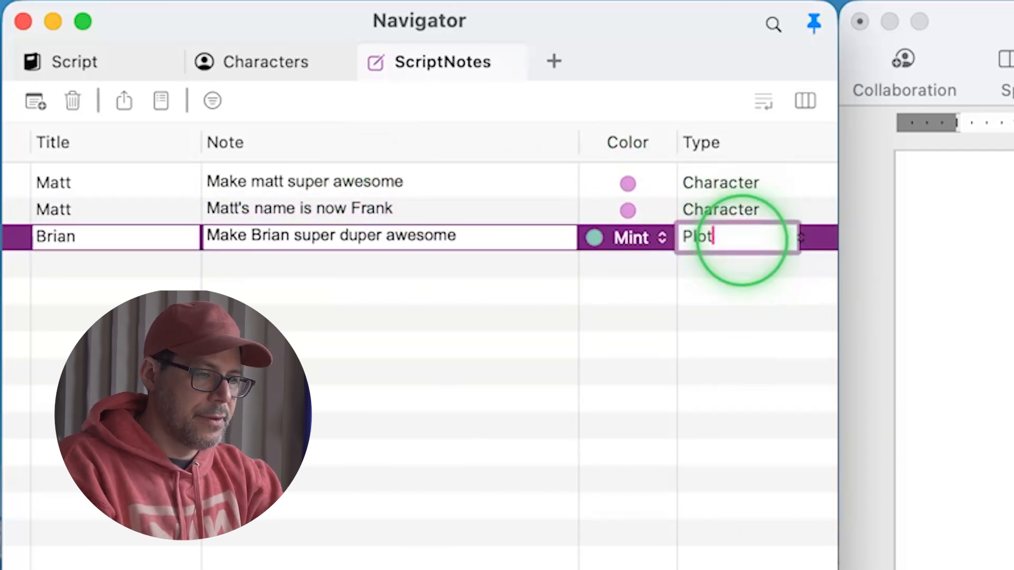
key("Return")
- Open the "Make matt super awesome" ScriptNote in the script and change its type to Plot
left_click(964, 224)
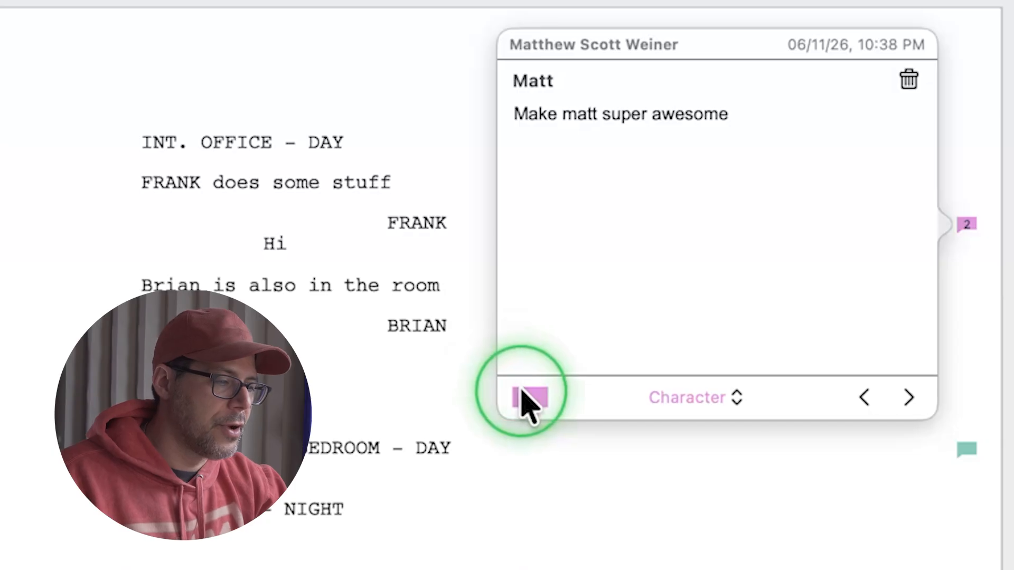
left_click(732, 400)
left_click(716, 429)
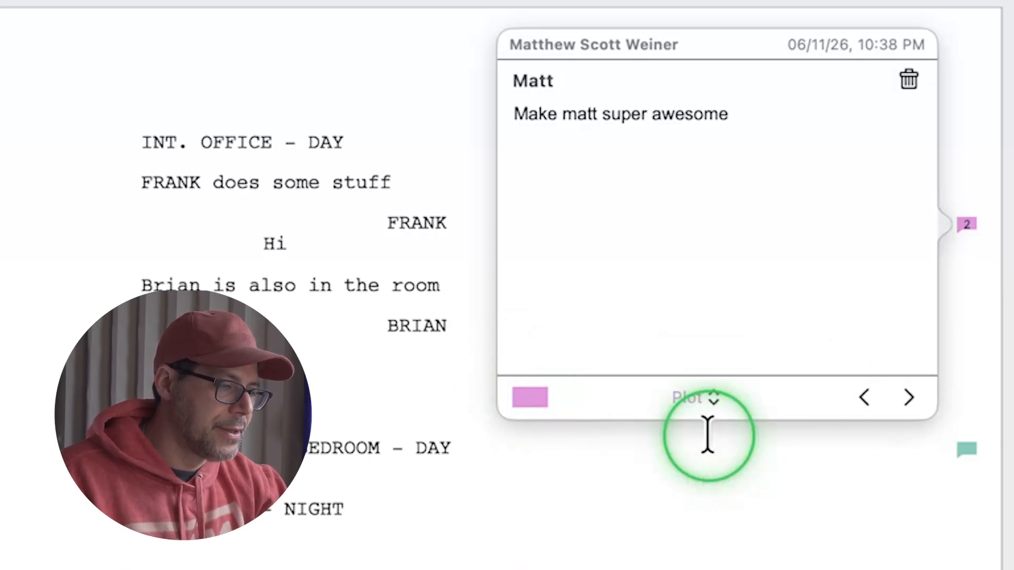
left_click(716, 396)
left_click(717, 338)
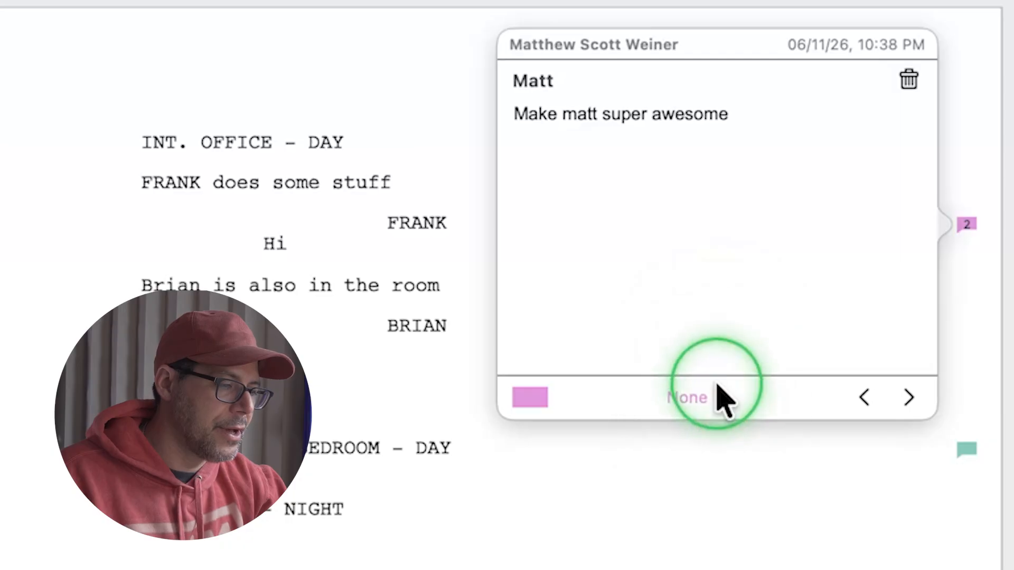
left_click(716, 396)
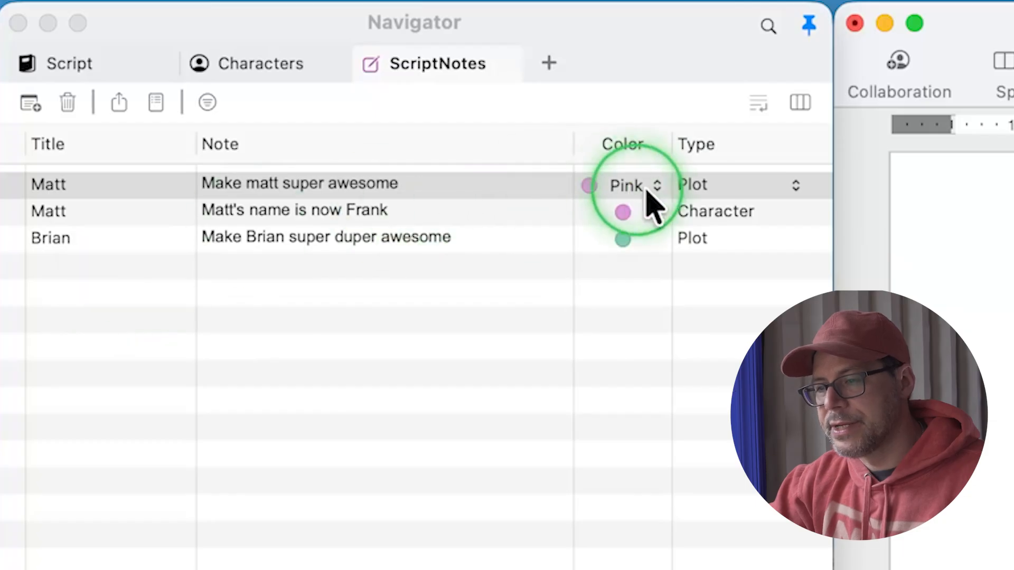
- Delete the "Make matt super awesome" ScriptNote from the ScriptNotes list
left_click(68, 187)
left_click(69, 104)
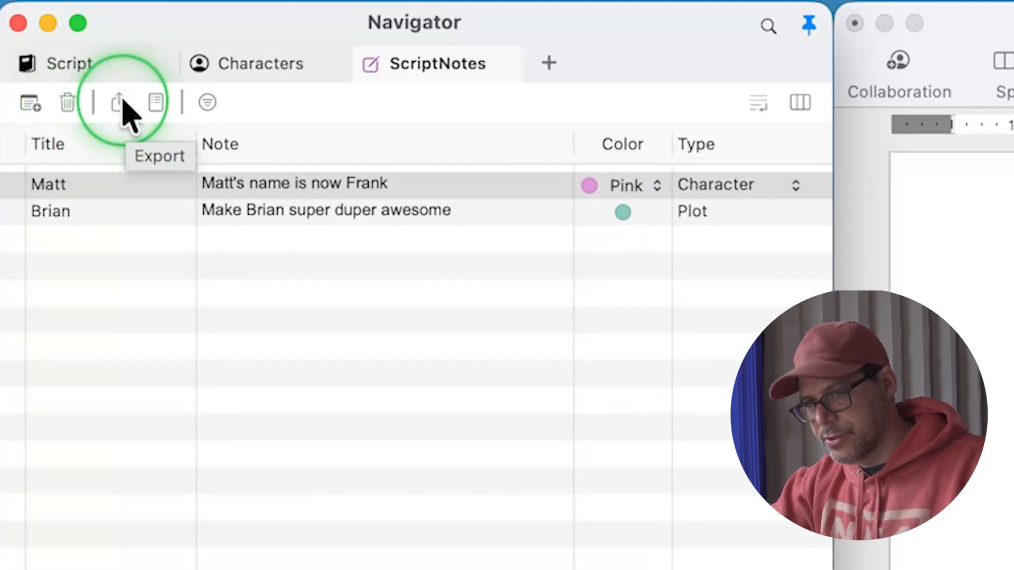
- Generate a ScriptNote Report for all types with Body, Page and Scene, in Script Order and Courier Final Draft, and move its window up
left_click(158, 101)
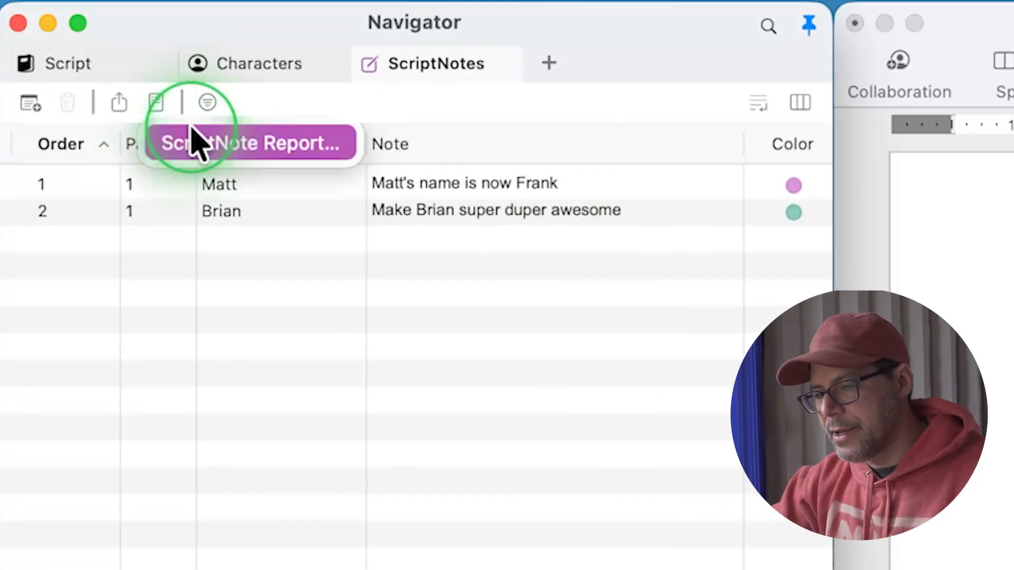
left_click(193, 140)
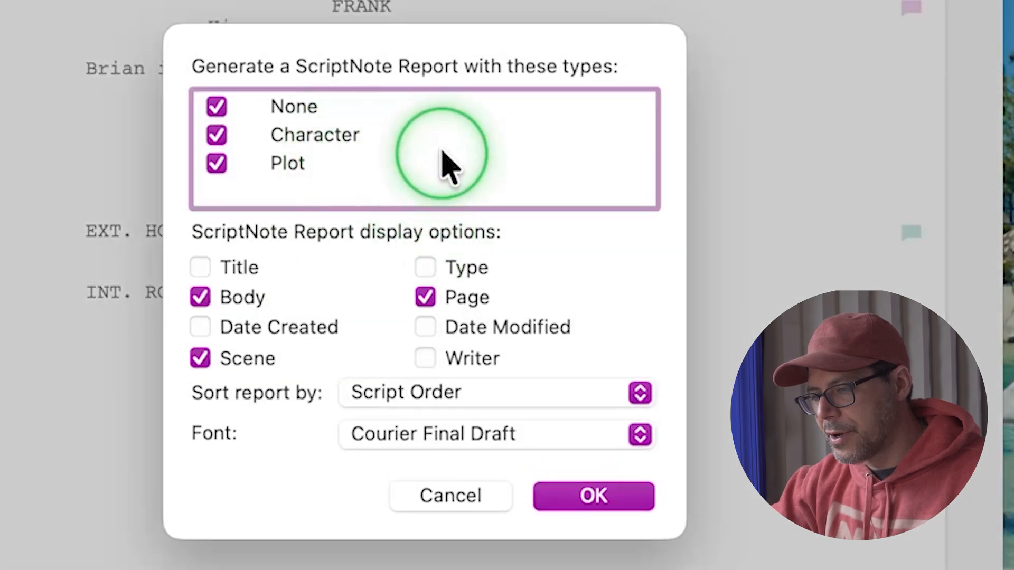
left_click(596, 502)
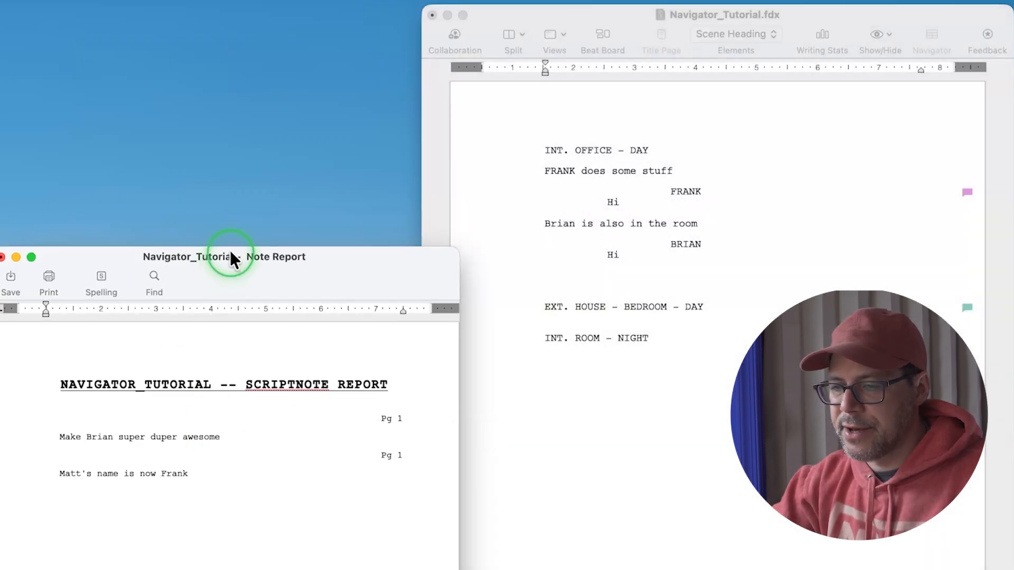
left_click_drag(231, 253, 236, 10)
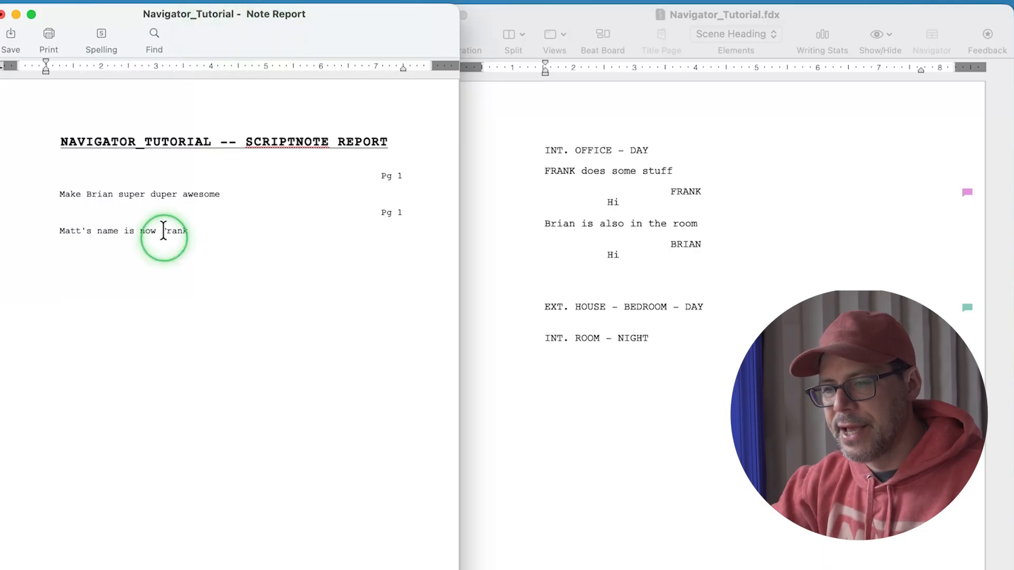